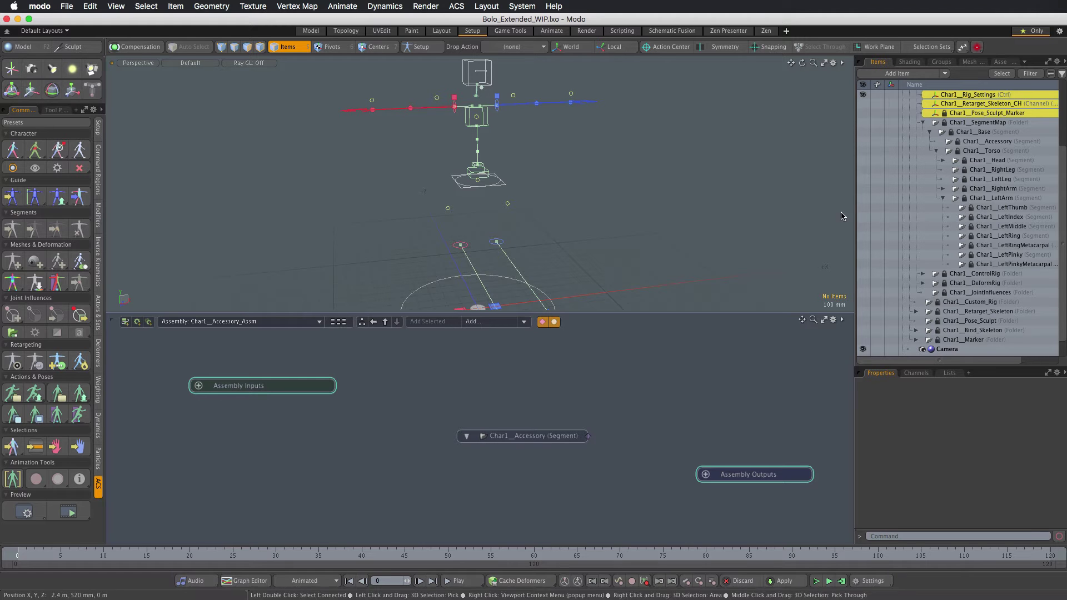
Add a locator with Ctrl+Shift+L and rename it Char1__Accessory (Ctrl)
scroll(954, 309, "down", 1)
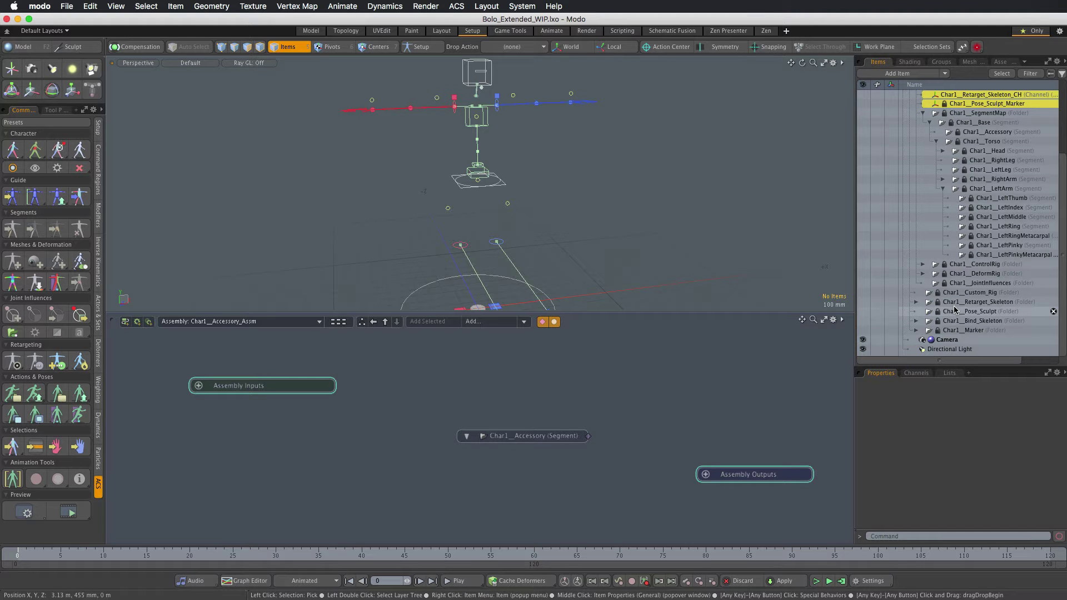
key("ctrl+shift+l")
scroll(947, 325, "down", 1)
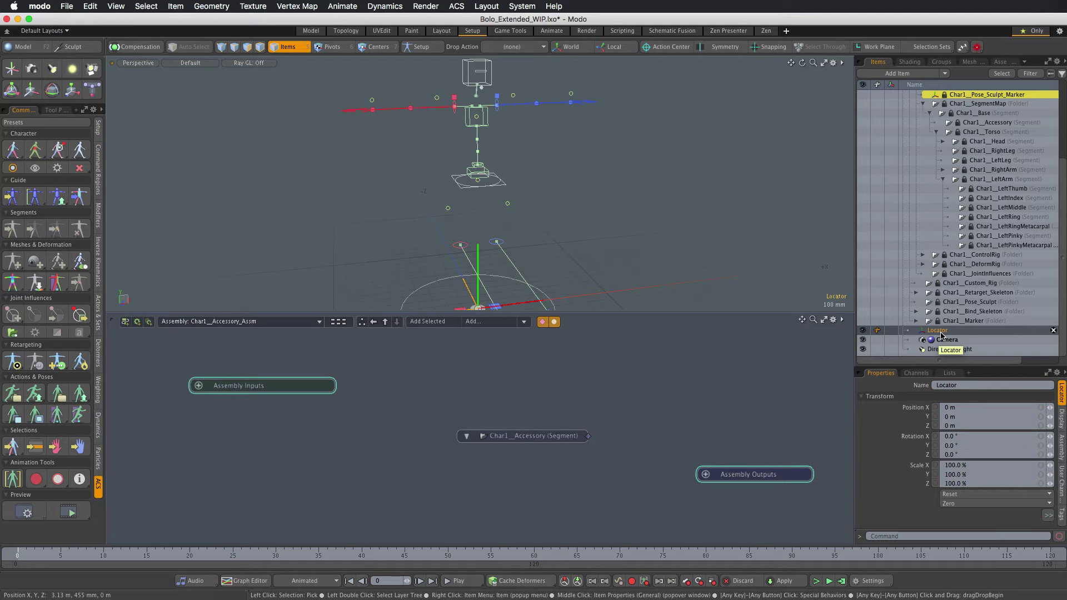
double_click(941, 331)
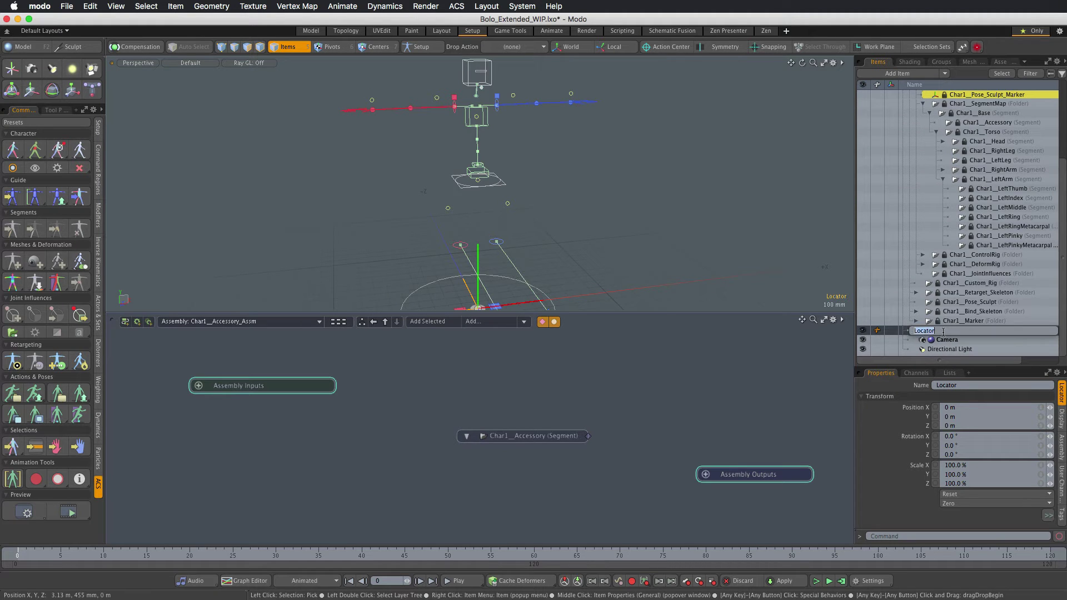
type("Char1__Accessory (Ctrl")
key("Return")
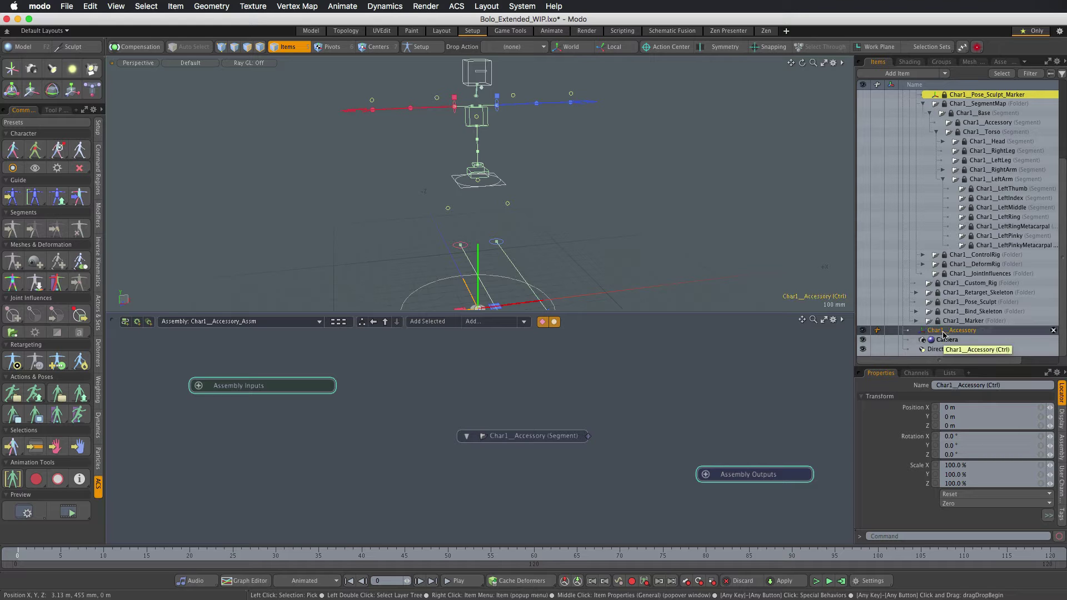
Set the control's editor colour to Magenta
right_click(943, 333)
mouse_move(945, 354)
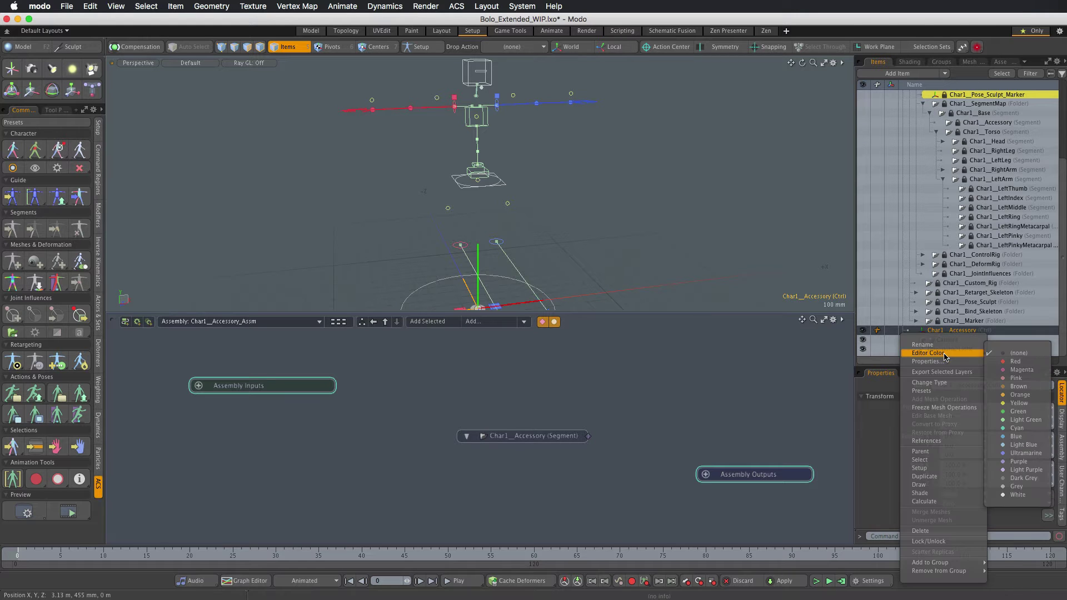
left_click(1024, 370)
left_click_drag(978, 368, 976, 240)
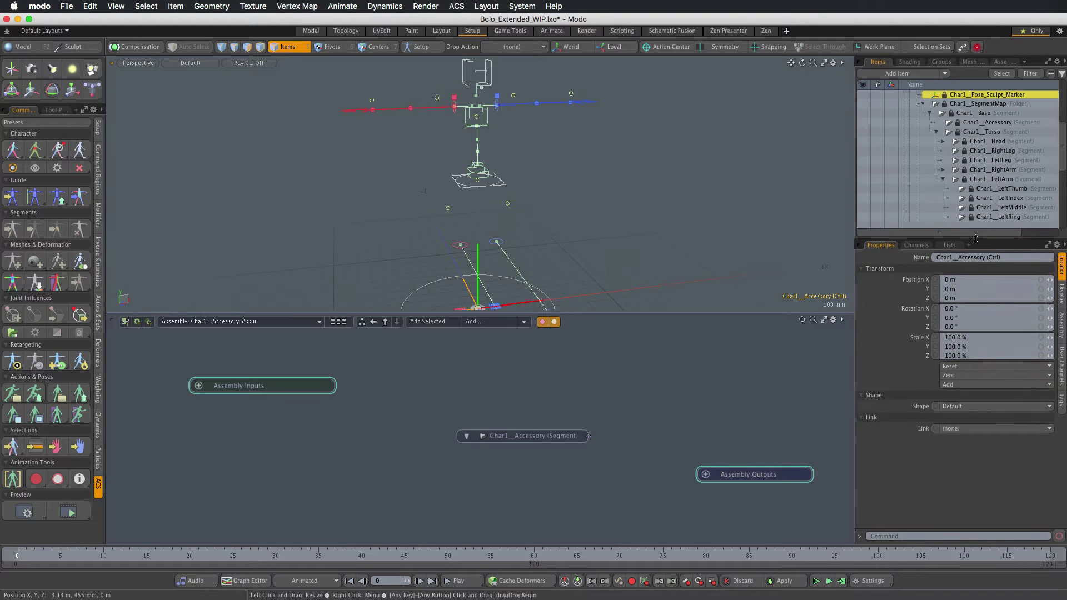
Change the control's shape to a Custom, non-solid Cylinder
left_click(958, 406)
left_click(958, 416)
left_click(954, 442)
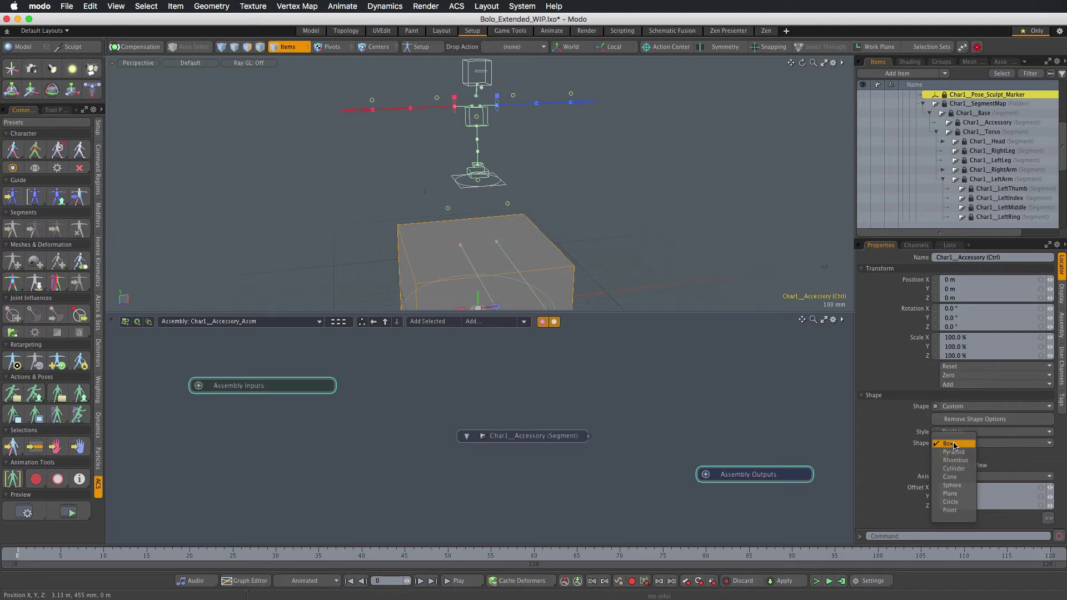
left_click(953, 469)
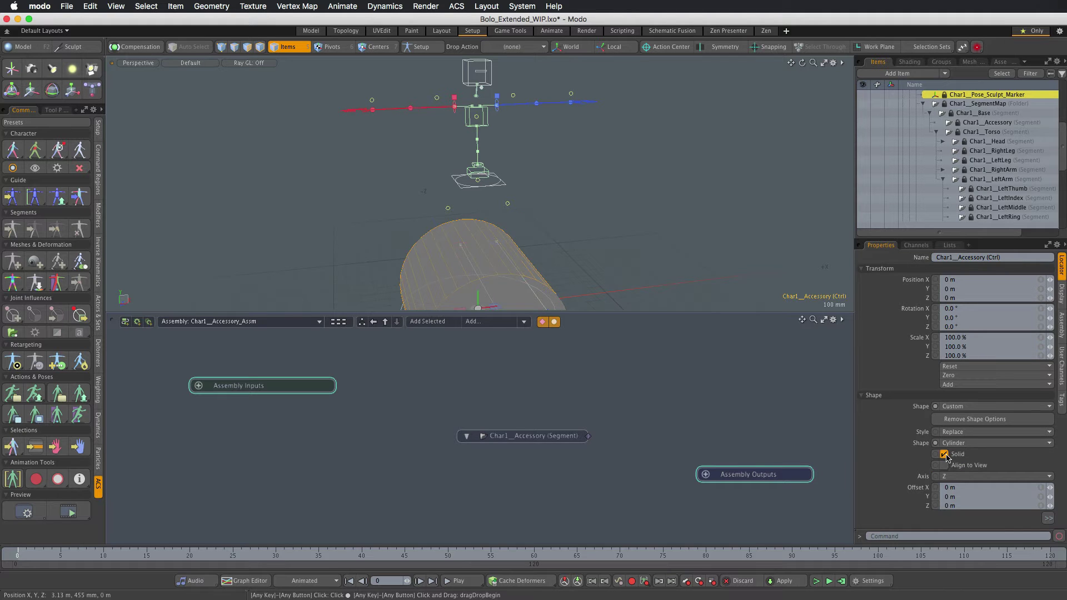
left_click(945, 454)
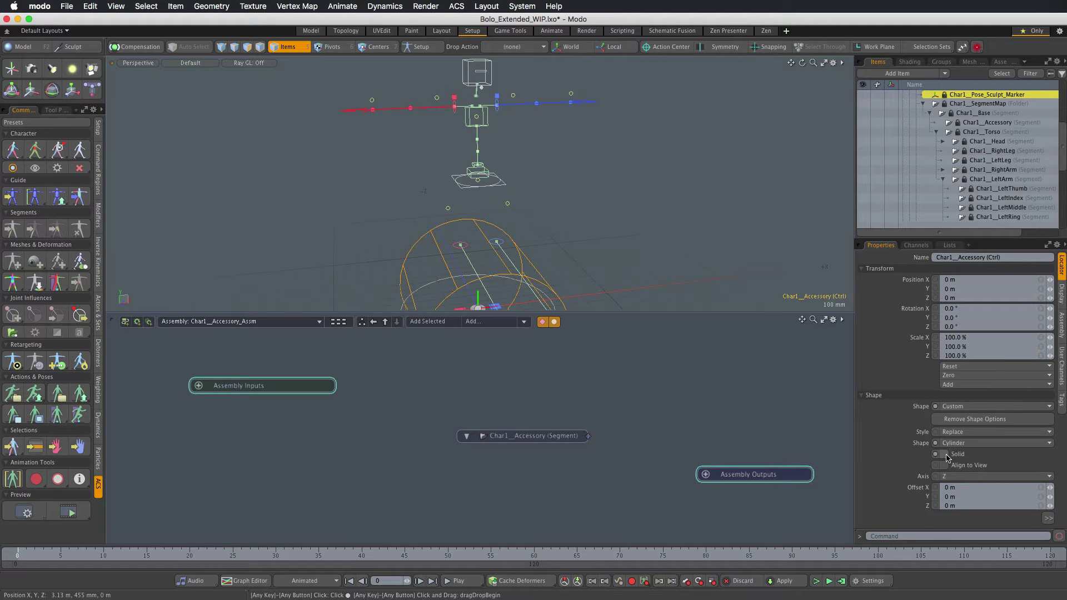
Size the cylinder shape to a 30 mm radius and 100 mm Z length
left_click(1048, 518)
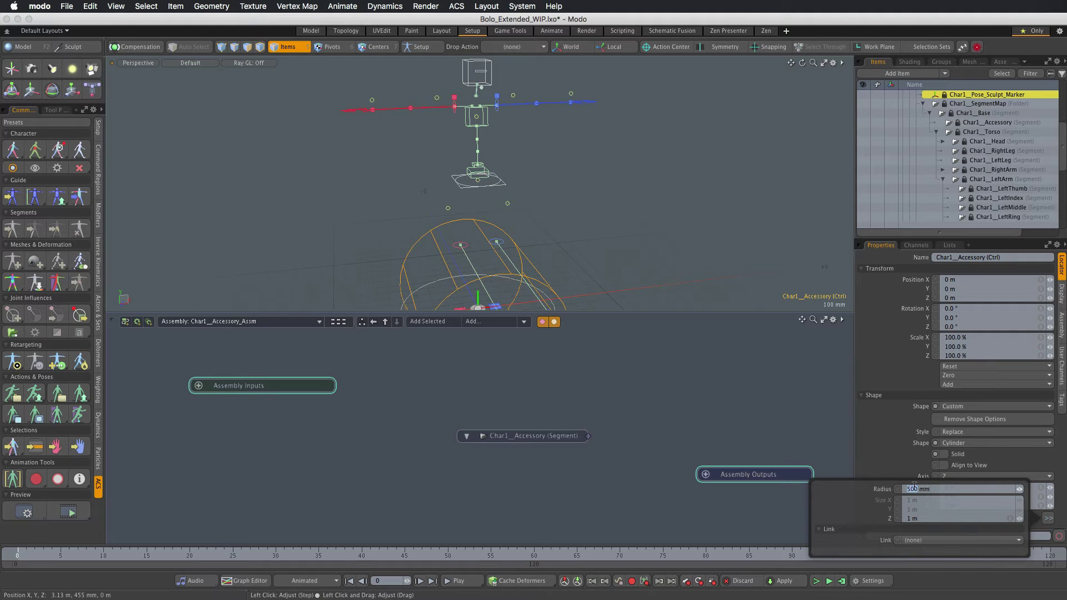
type("30")
key("Return")
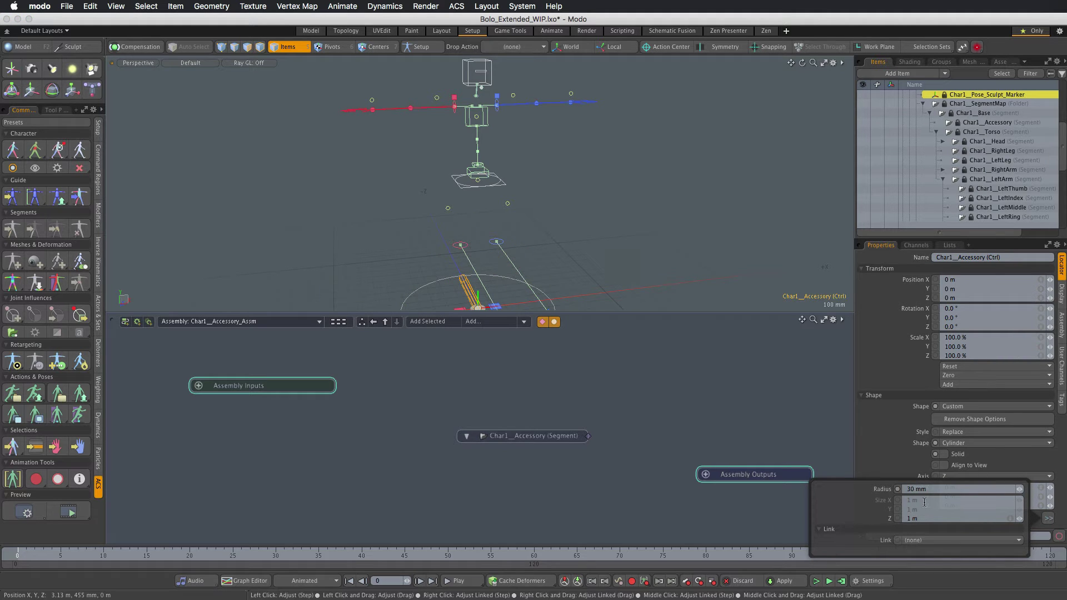
left_click(907, 517)
type("100")
key("Return")
Add draw options to the accessory control and set its Wireframe colour mode to User
left_click(626, 302)
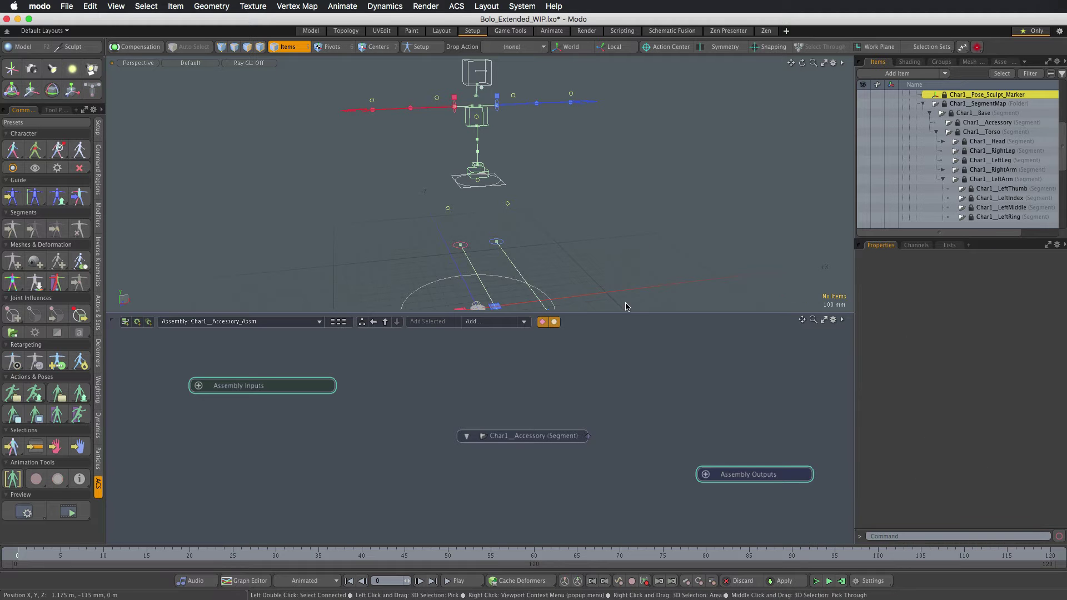
left_click_drag(626, 313, 626, 421)
left_click_drag(489, 366, 511, 360, "ctrl+alt")
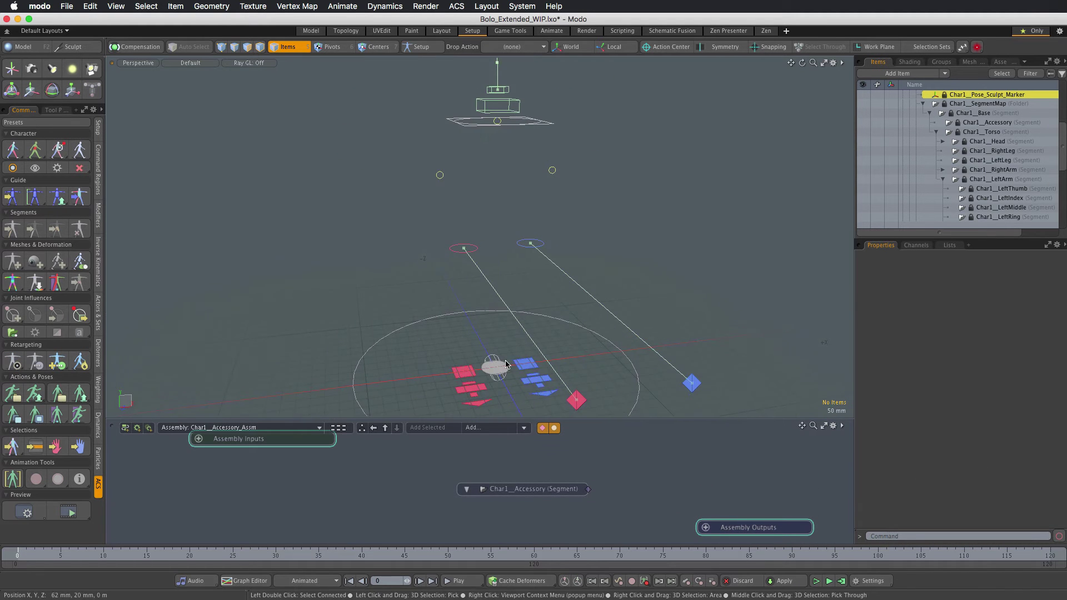
left_click(496, 367)
left_click(1061, 293)
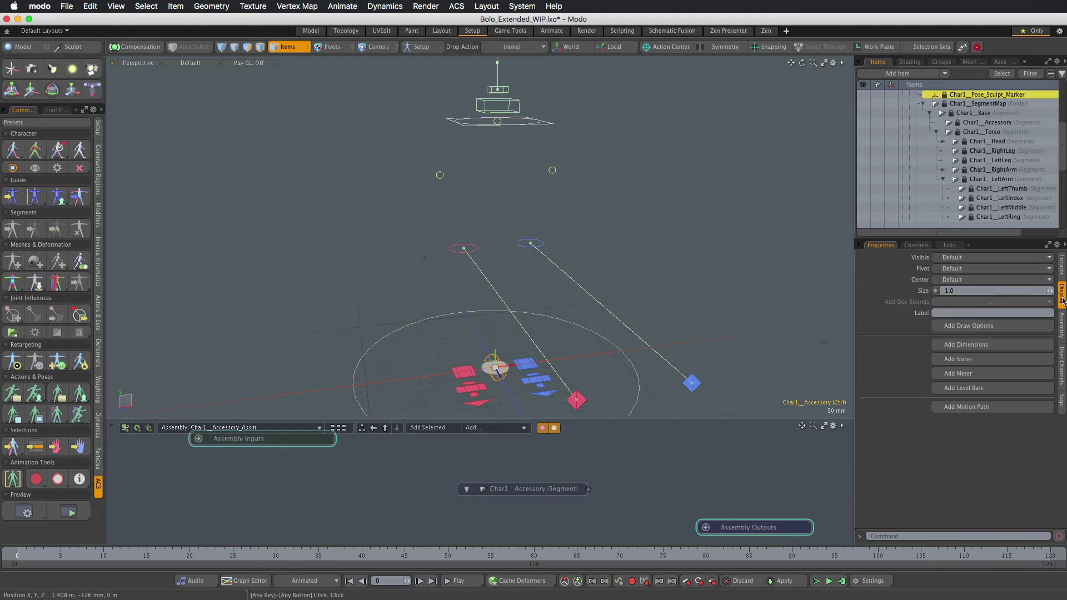
left_click(993, 326)
left_click(973, 349)
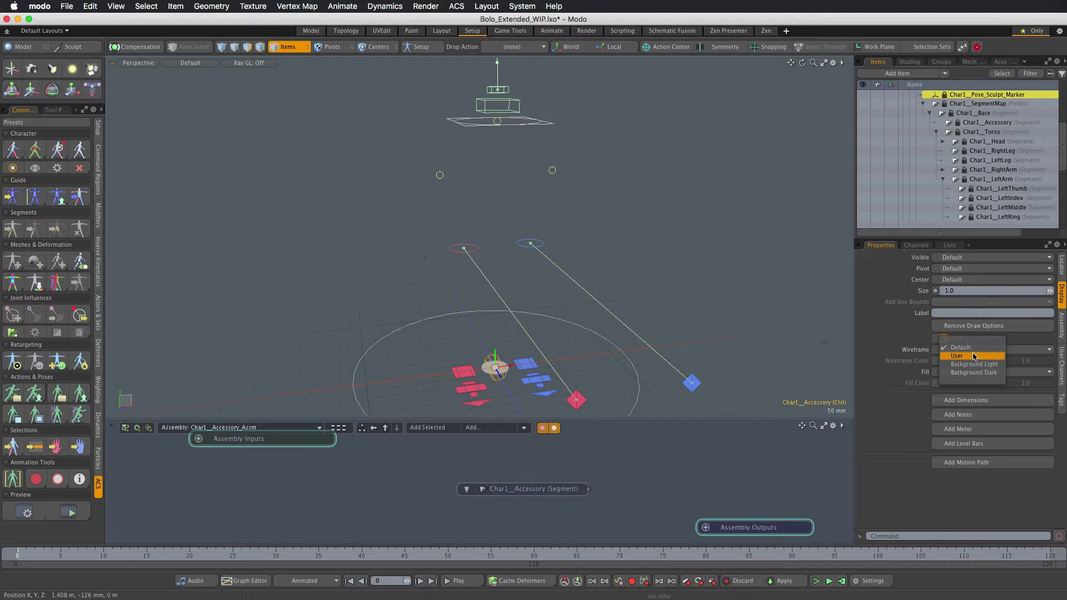
left_click(956, 356)
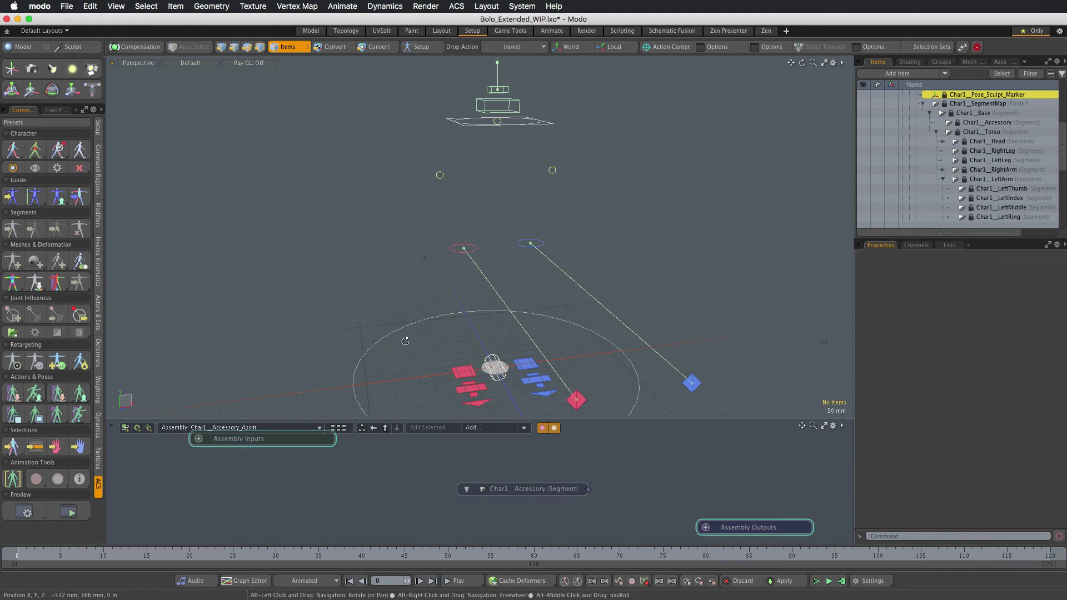
left_click_drag(400, 312, 456, 339, "alt")
left_click(482, 359)
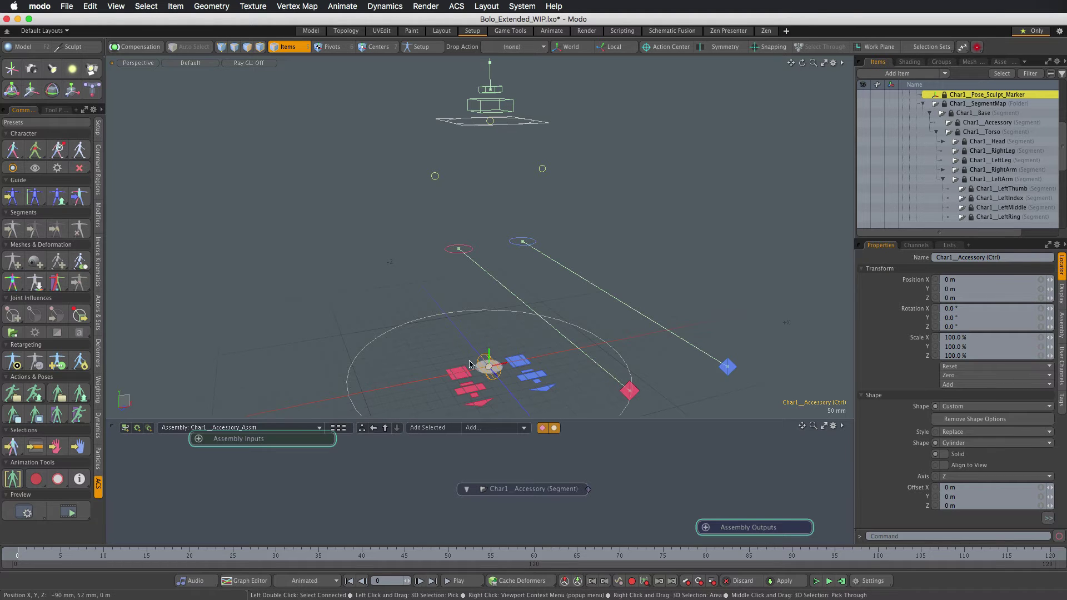
Enable Setup mode, test-drag the accessory control, then zero its position back to the origin
left_click(421, 47)
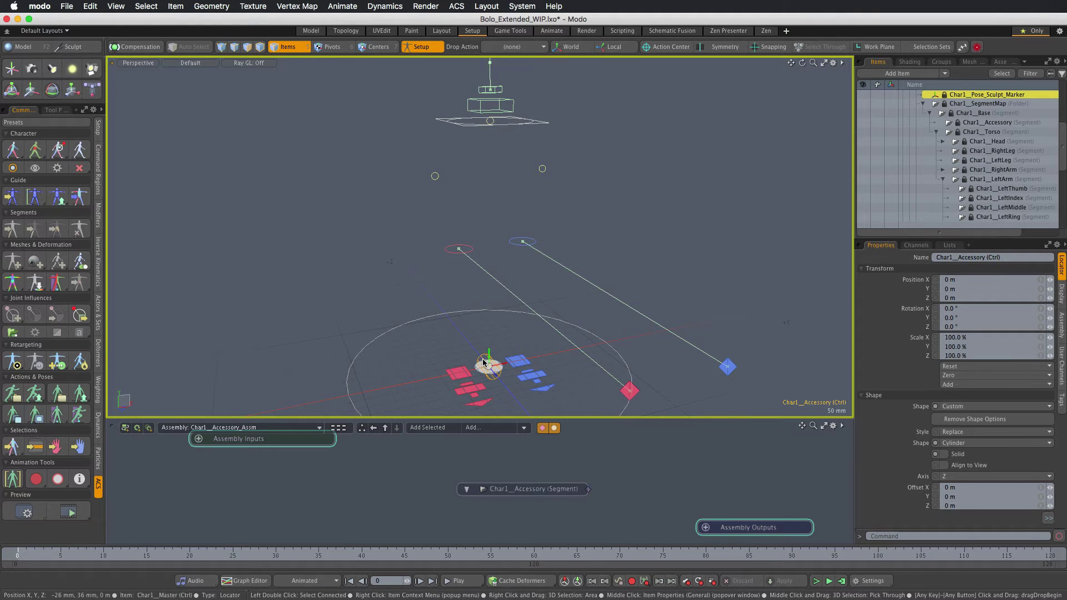
key("y")
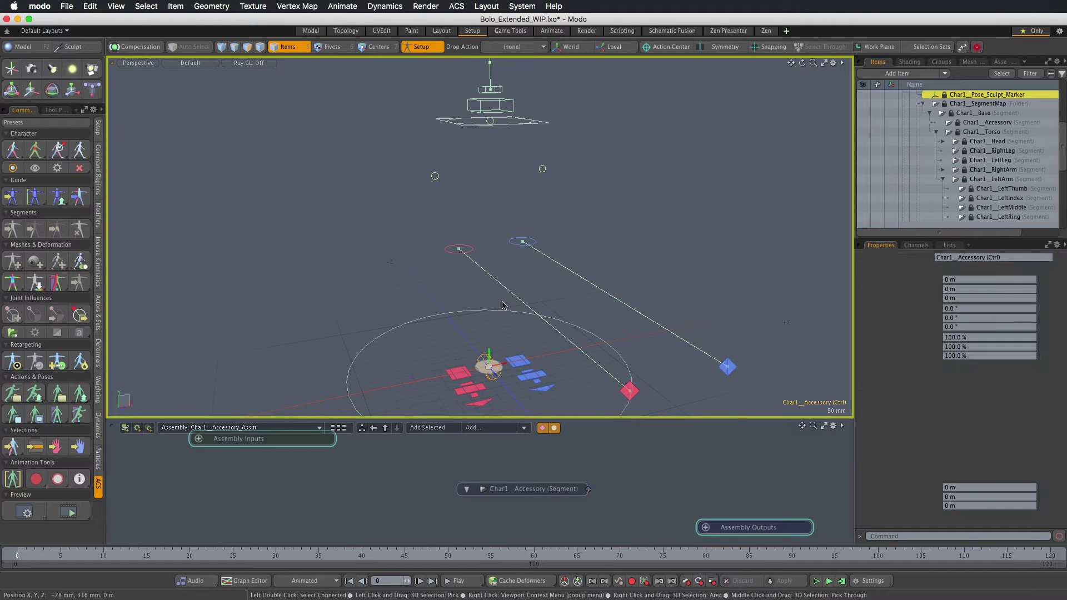
left_click_drag(495, 360, 565, 264)
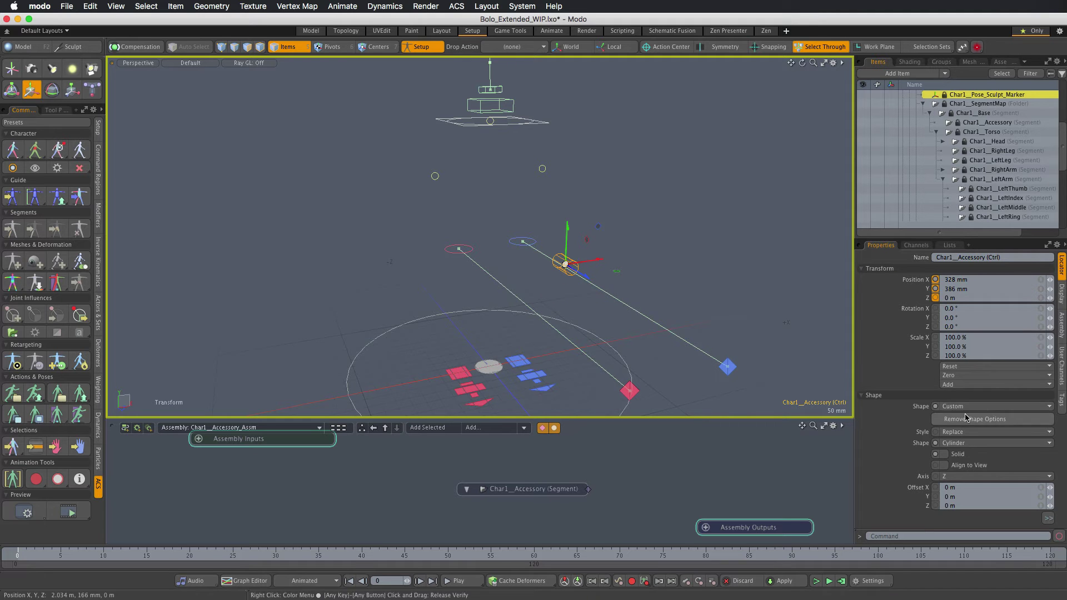
left_click(964, 379)
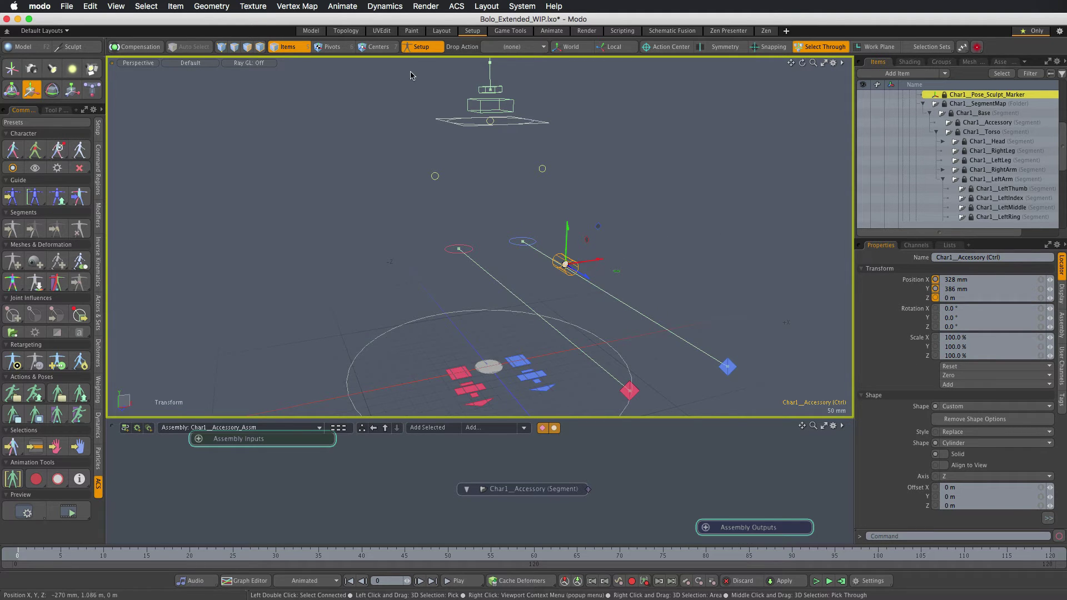
left_click(994, 375)
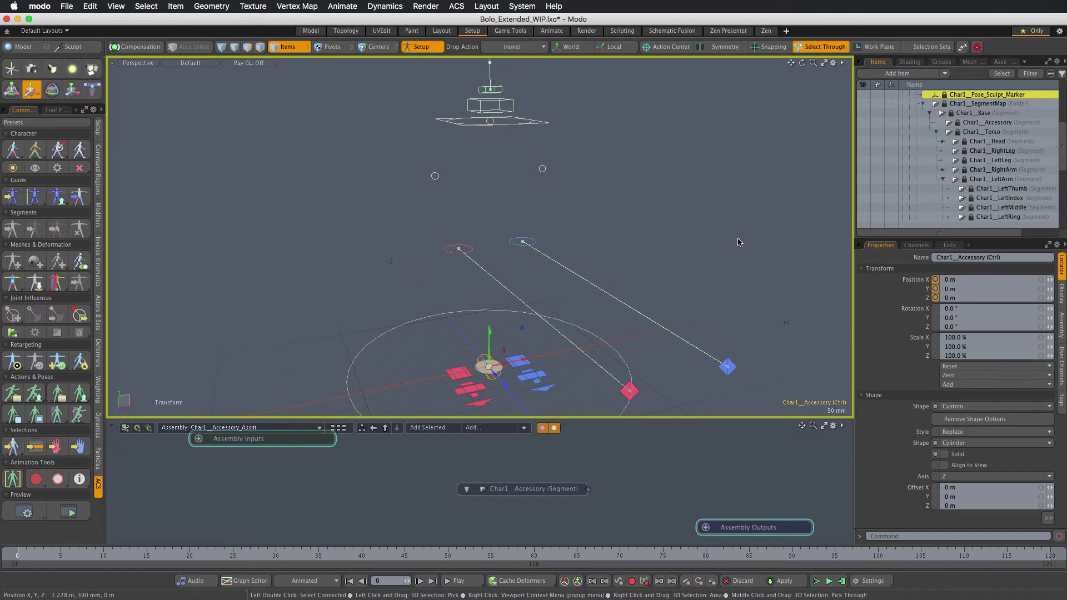
Add a custom RCSG item tag with the value Accessory to the control
scroll(937, 200, "down", 10)
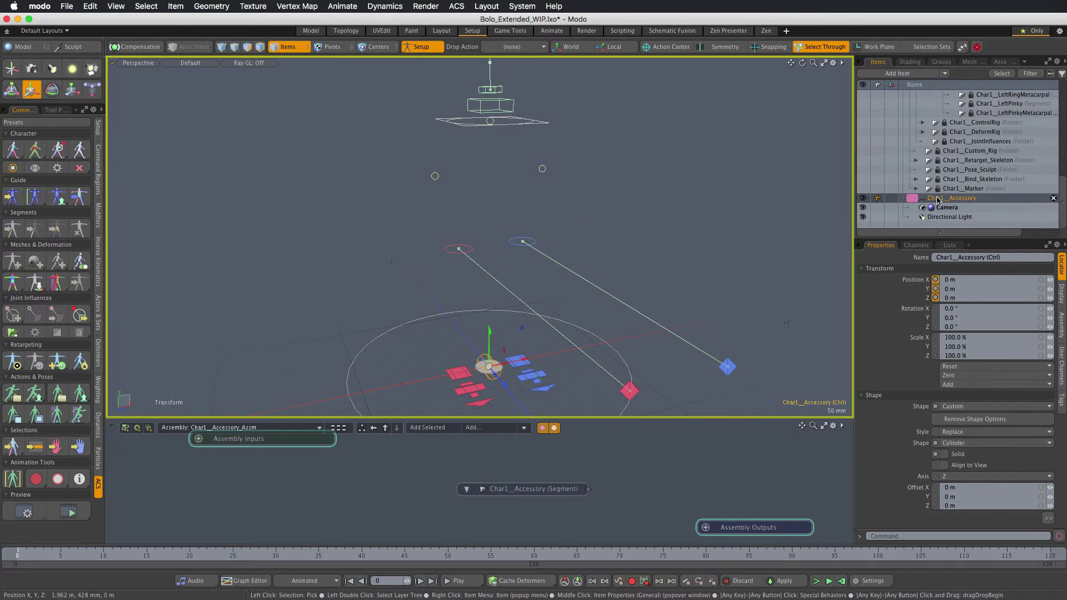
left_click(1061, 399)
left_click(930, 257)
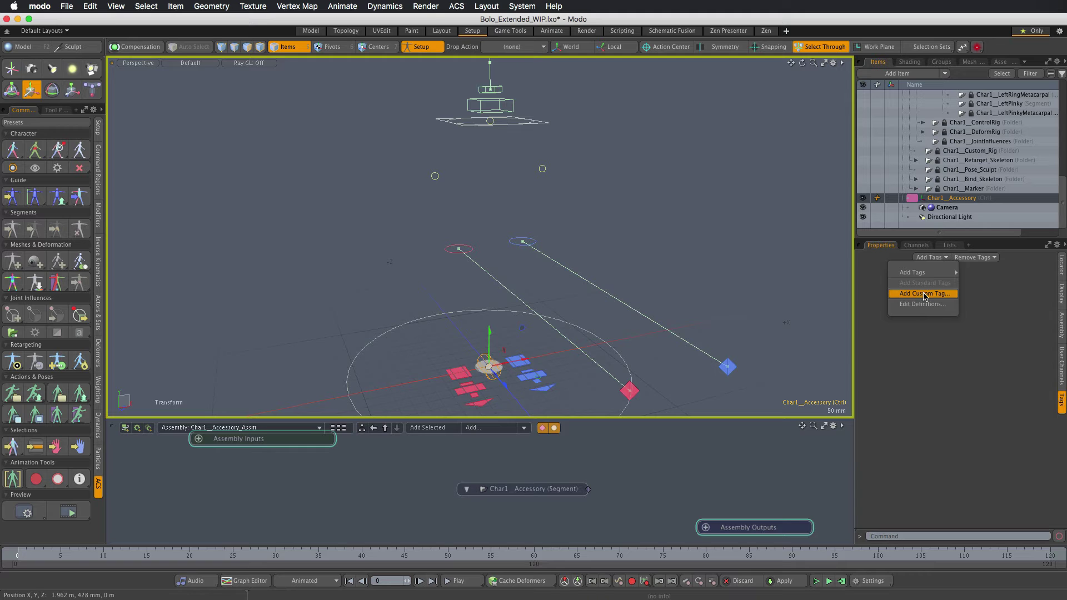
left_click(922, 294)
key("Left")
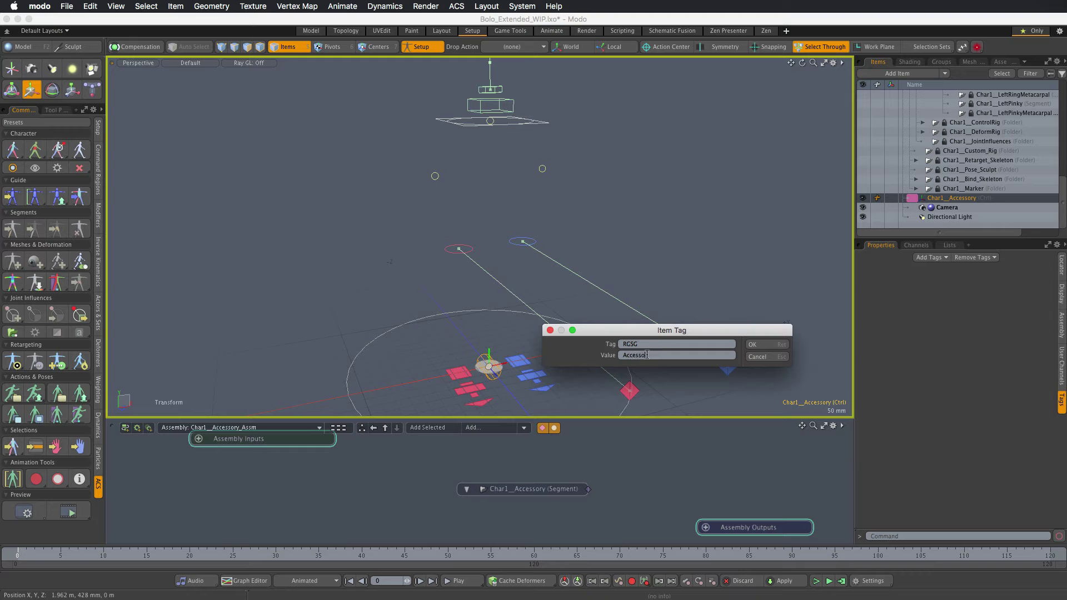
left_click(755, 345)
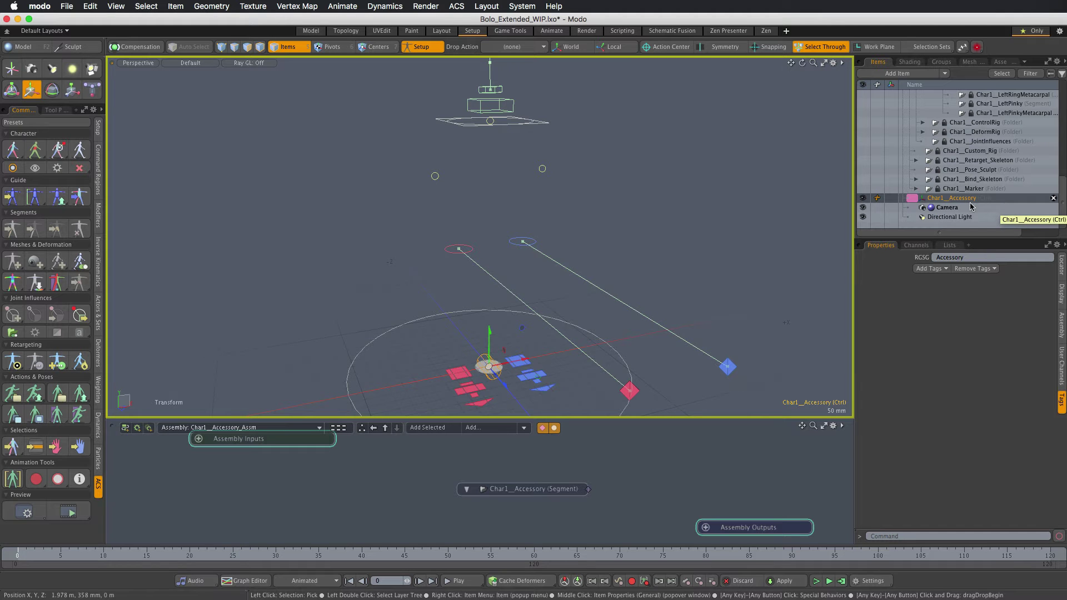
Add a second custom tag, RGCH, with the value p### r### s===
left_click(930, 268)
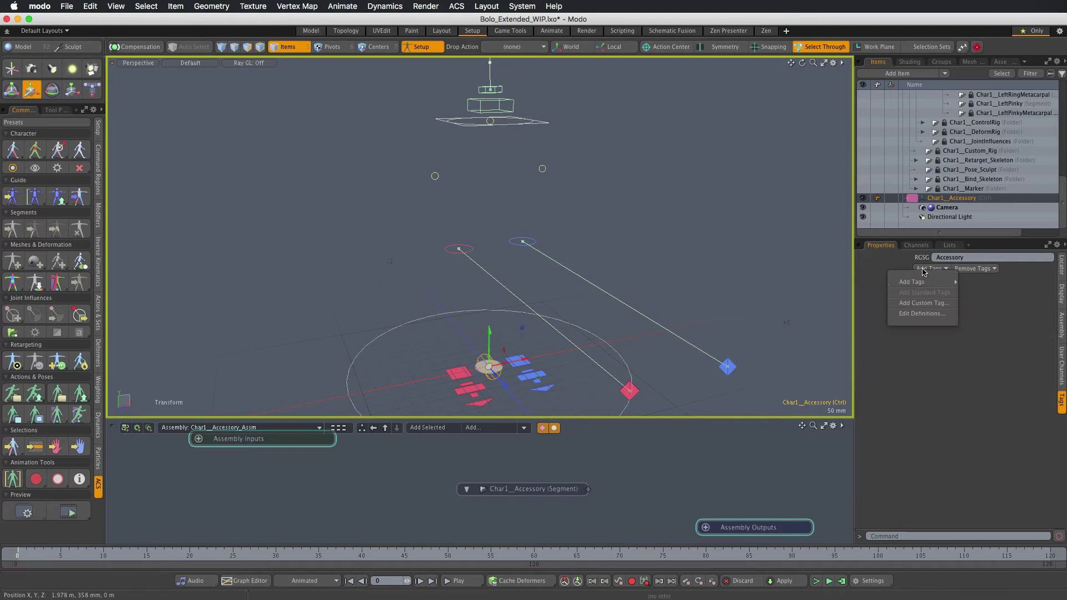
left_click(925, 304)
left_click(672, 347)
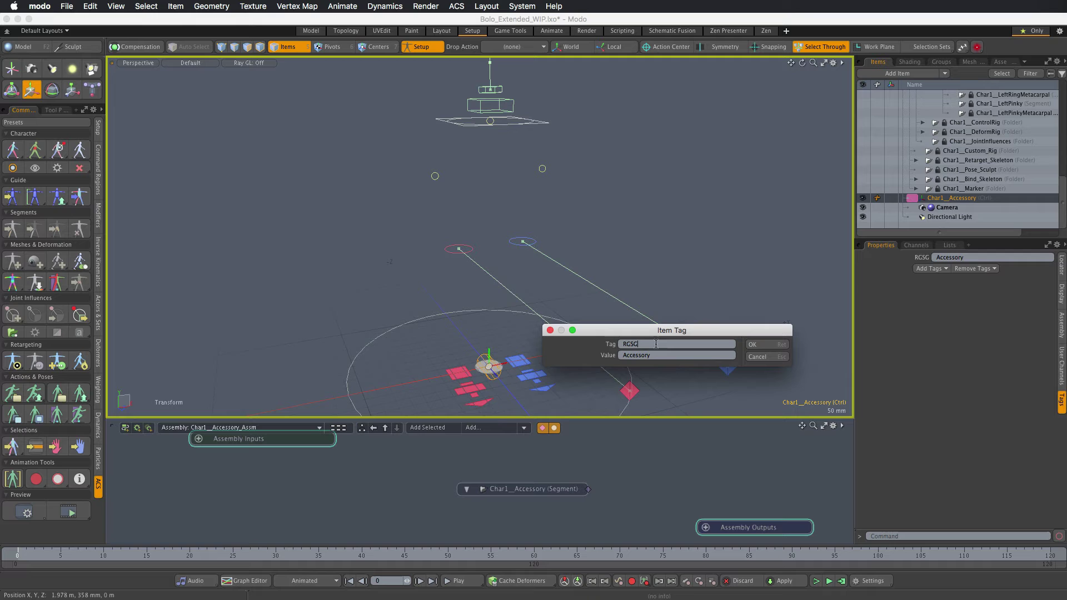
left_click_drag(656, 344, 610, 346)
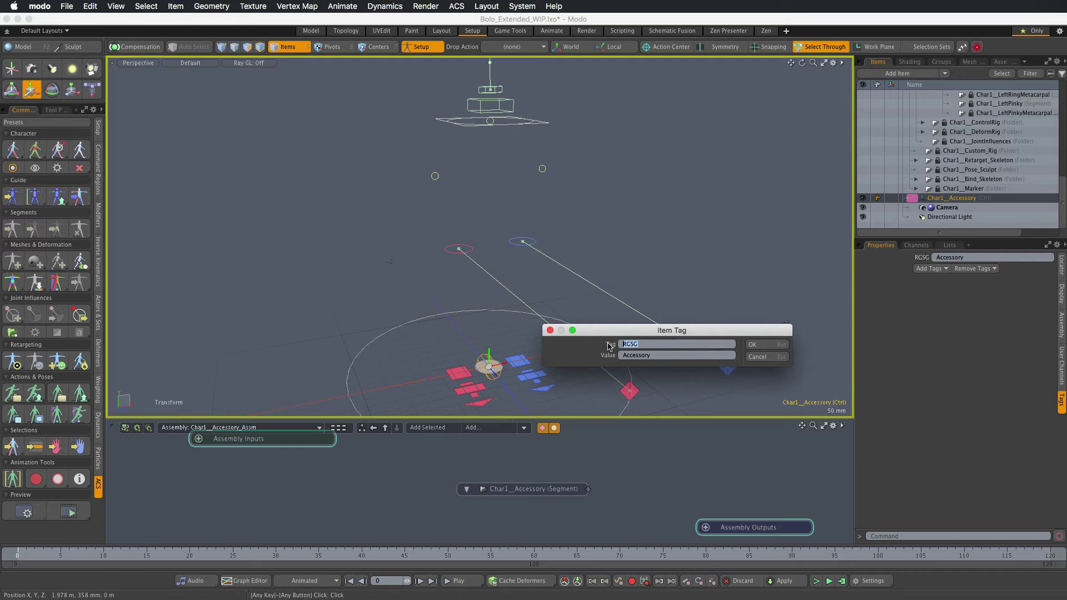
type("RCCH")
key("Tab")
type("p")
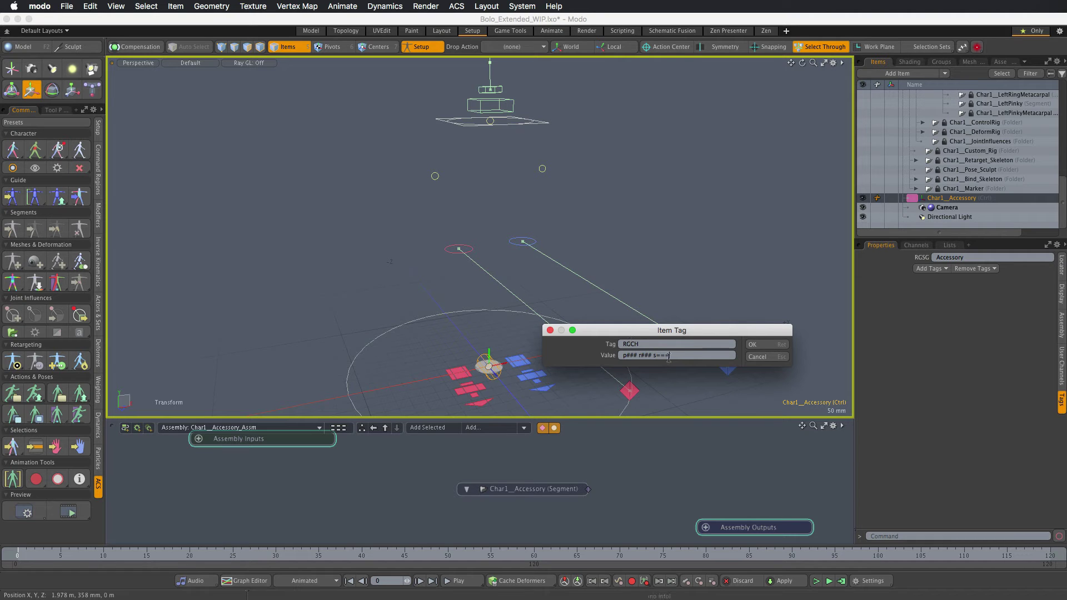
left_click(760, 345)
Select the L.Heel control and copy its Command value from the Assembly tab
left_click(524, 341)
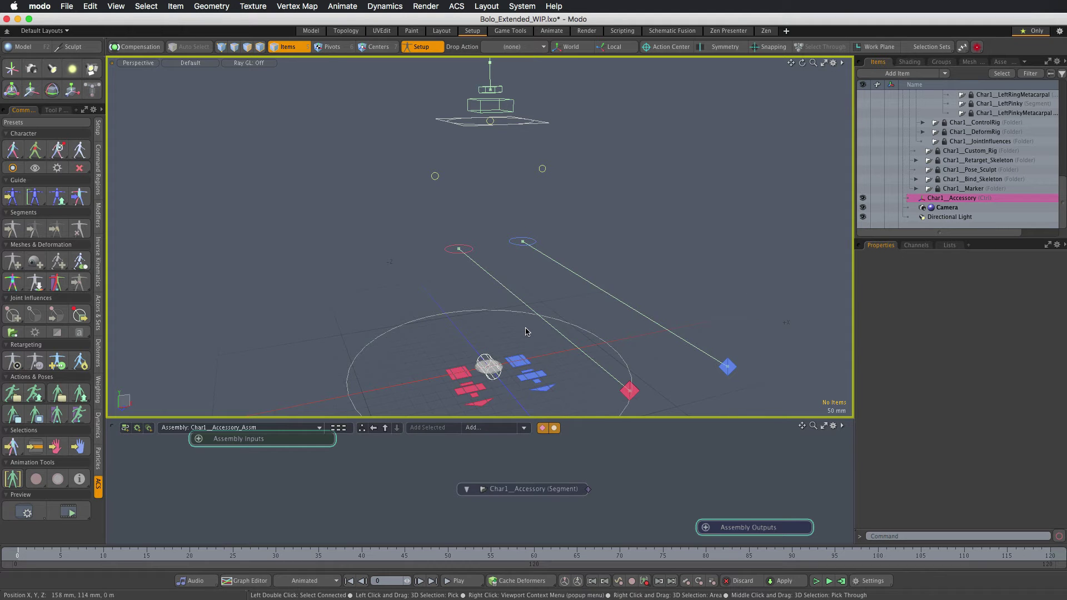
left_click(518, 244)
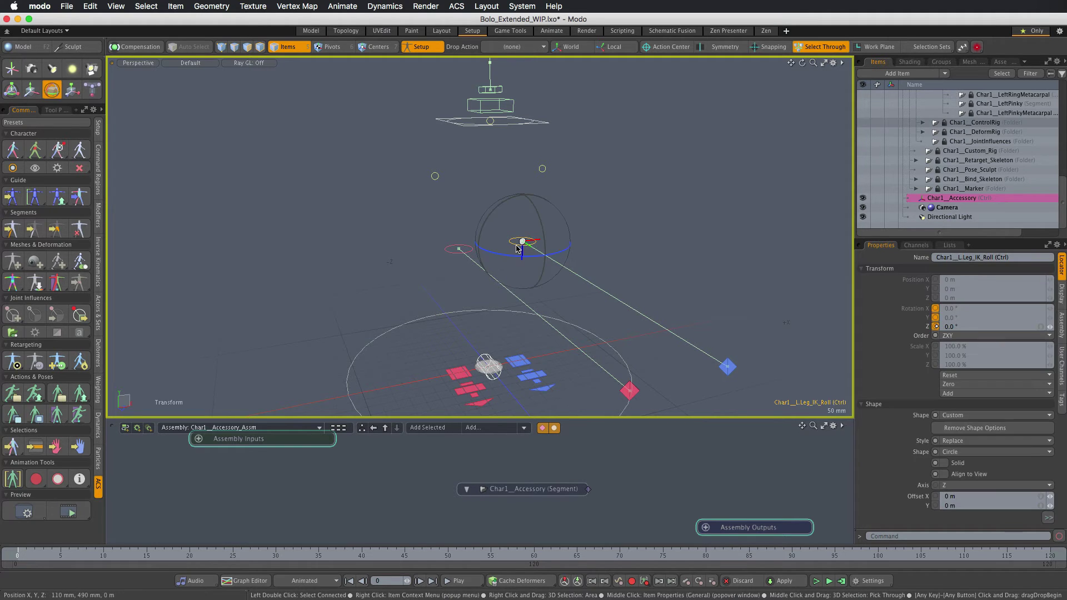
left_click(518, 365)
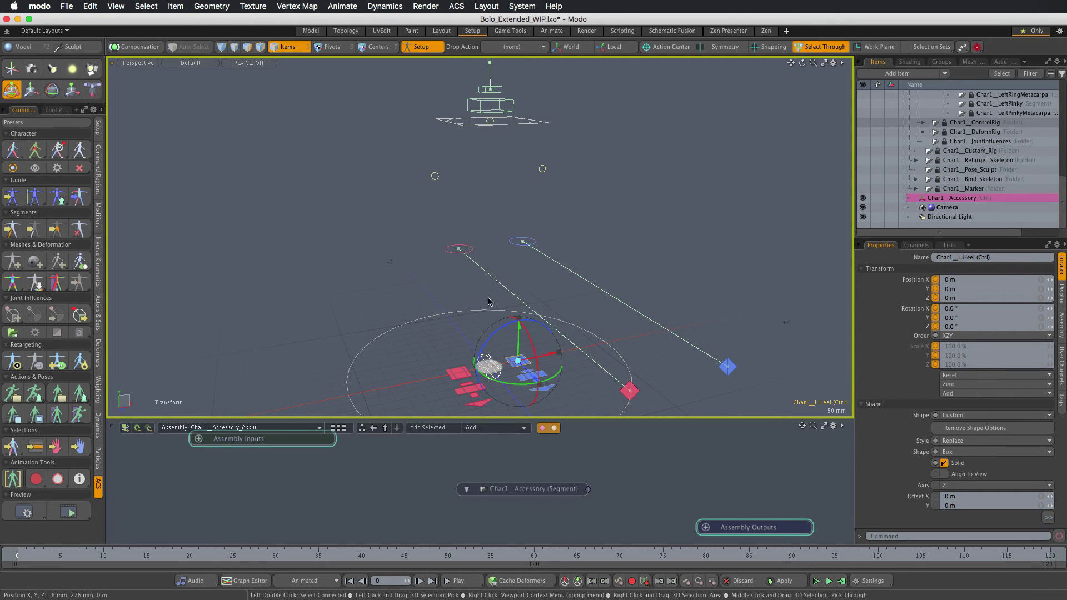
left_click(1061, 328)
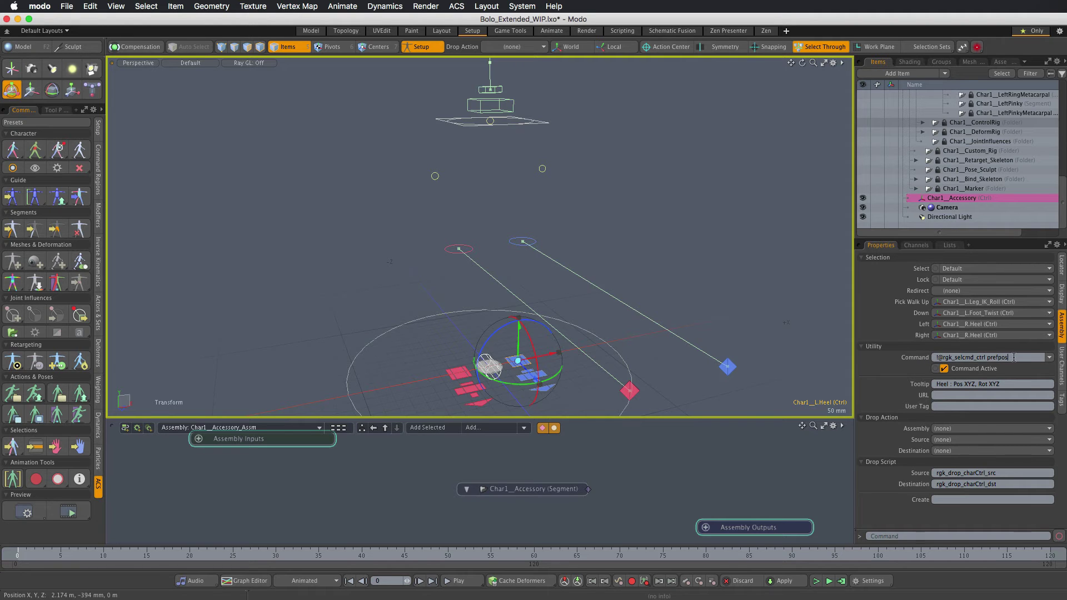
left_click_drag(1013, 357, 911, 362)
key("super+c")
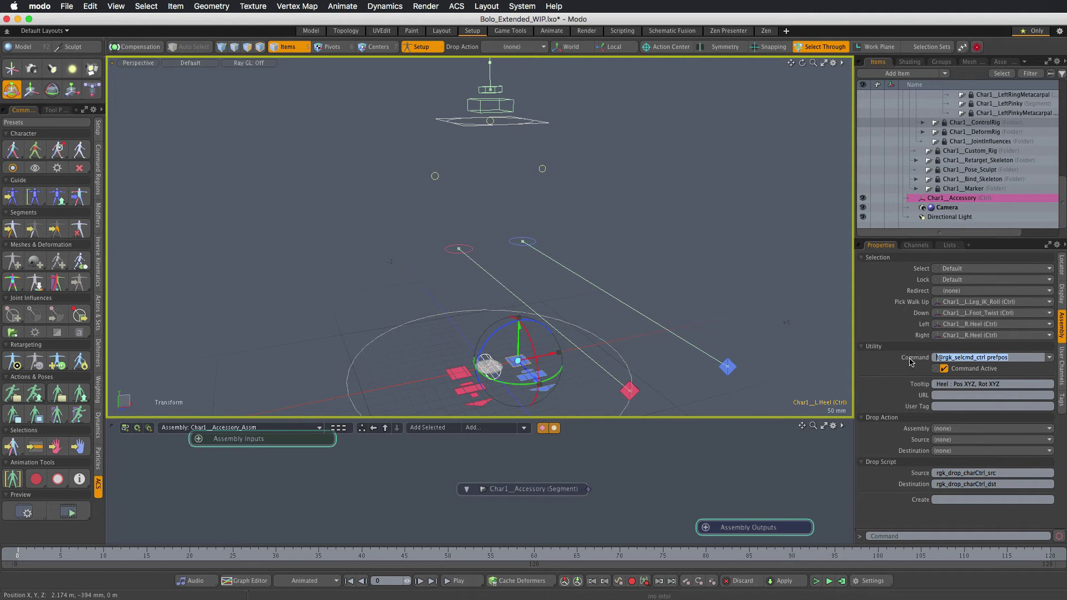
left_click(1012, 357)
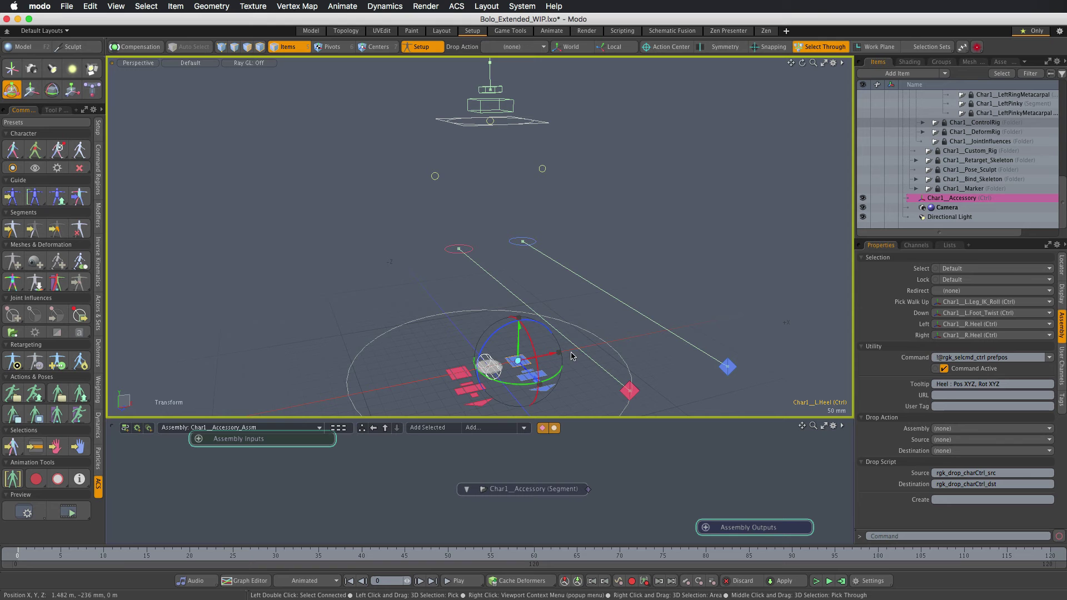
left_click(487, 358)
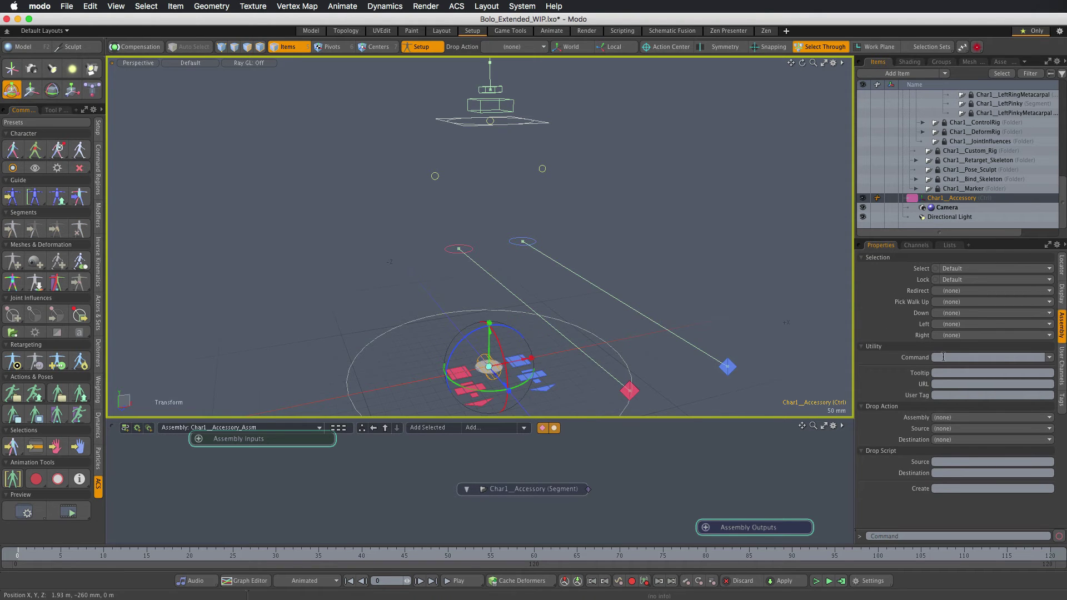
left_click(943, 357)
key("super+v")
left_click(476, 361)
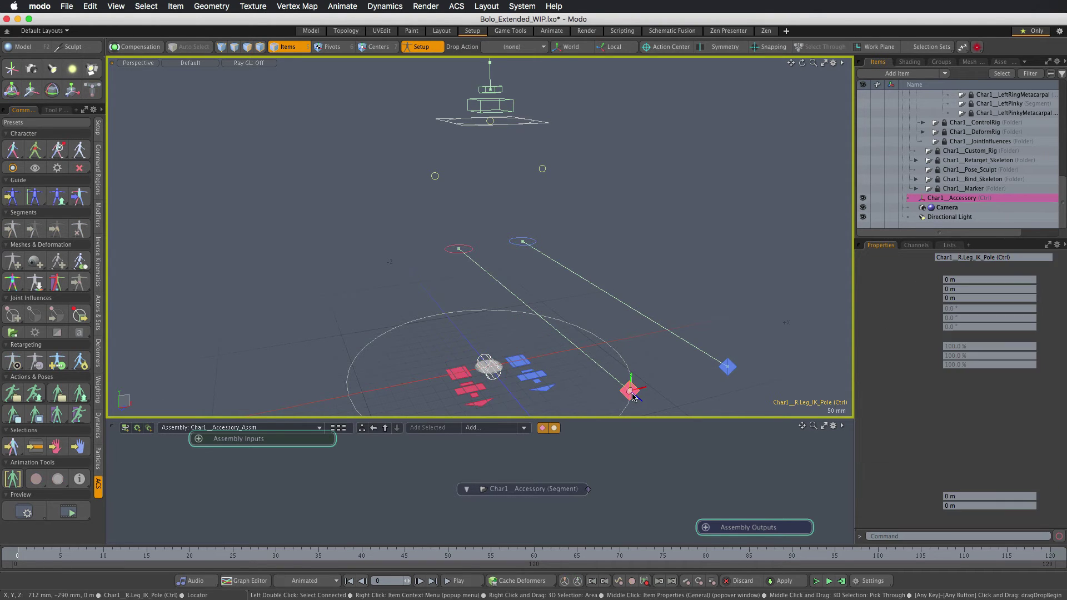
left_click(484, 358)
key("y")
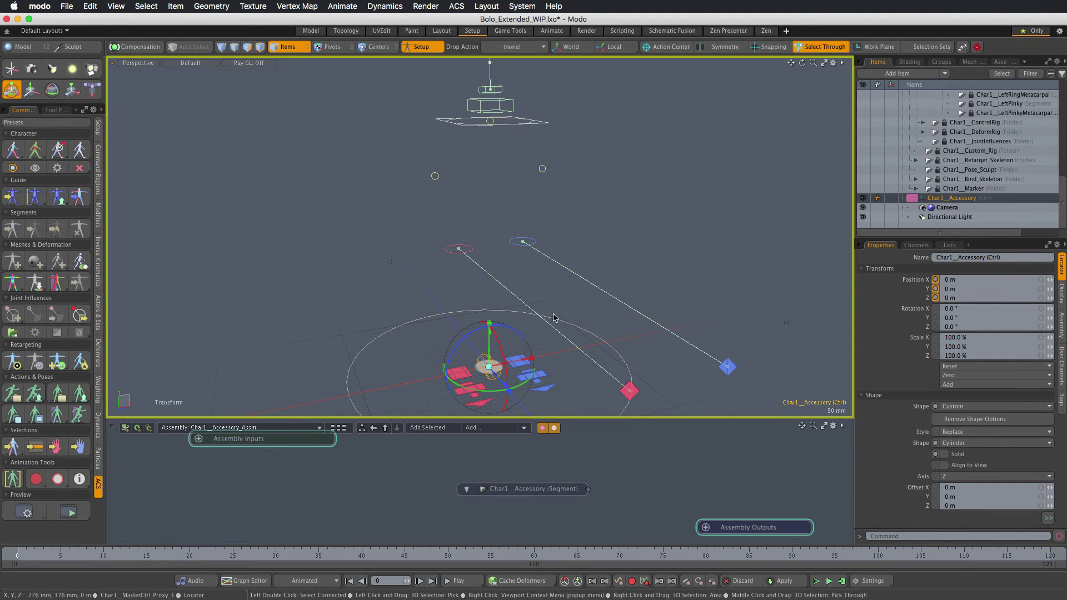
Copy the heel's Drop Script Source rgk_drop_charCtrl_src over to the accessory control
left_click(583, 305)
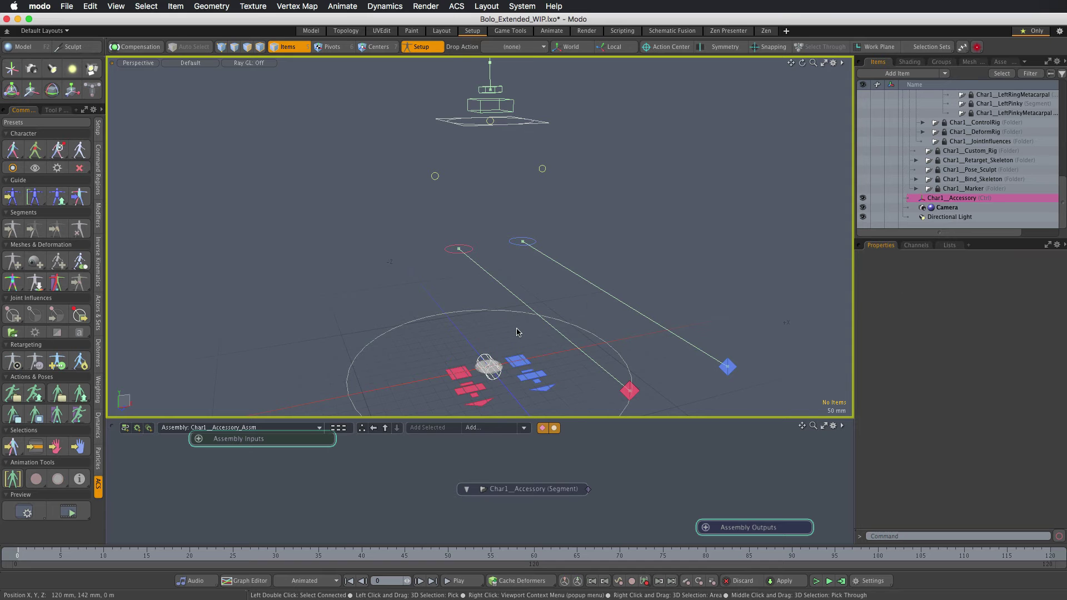
left_click(485, 356)
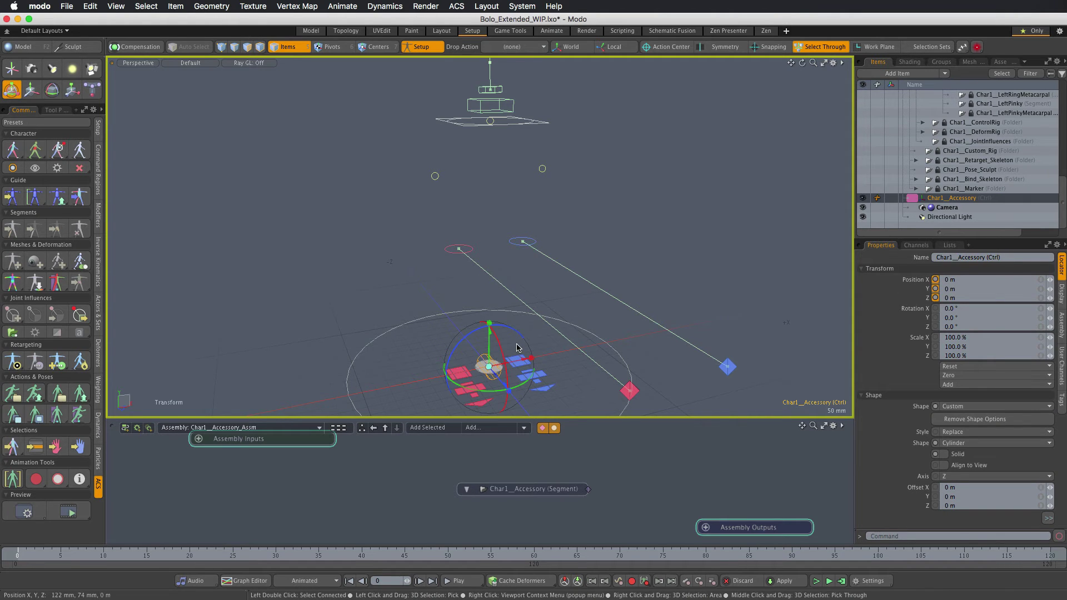
left_click(516, 360)
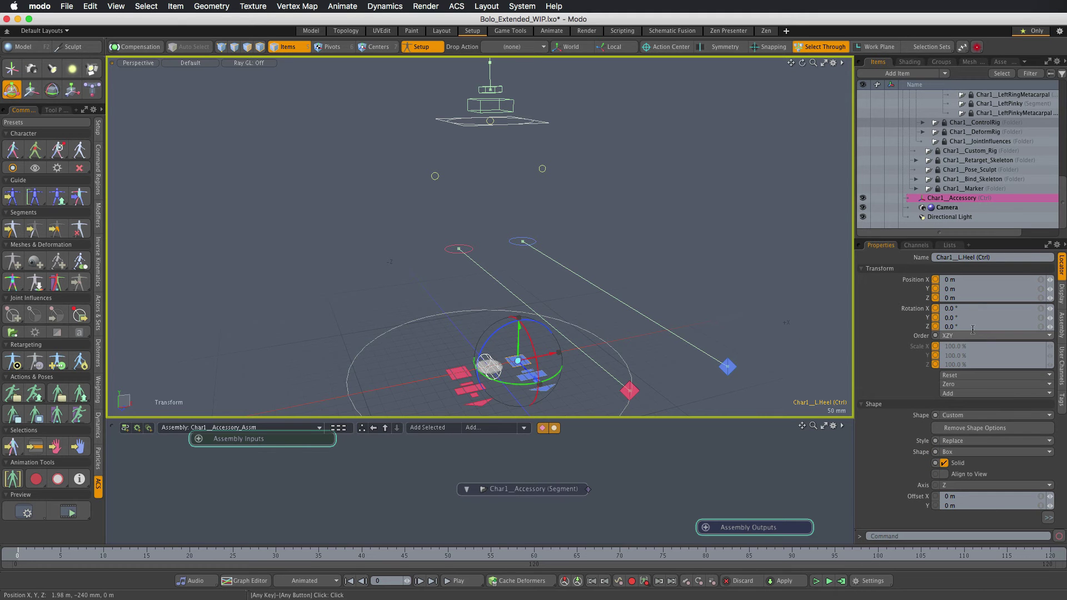
left_click(1062, 330)
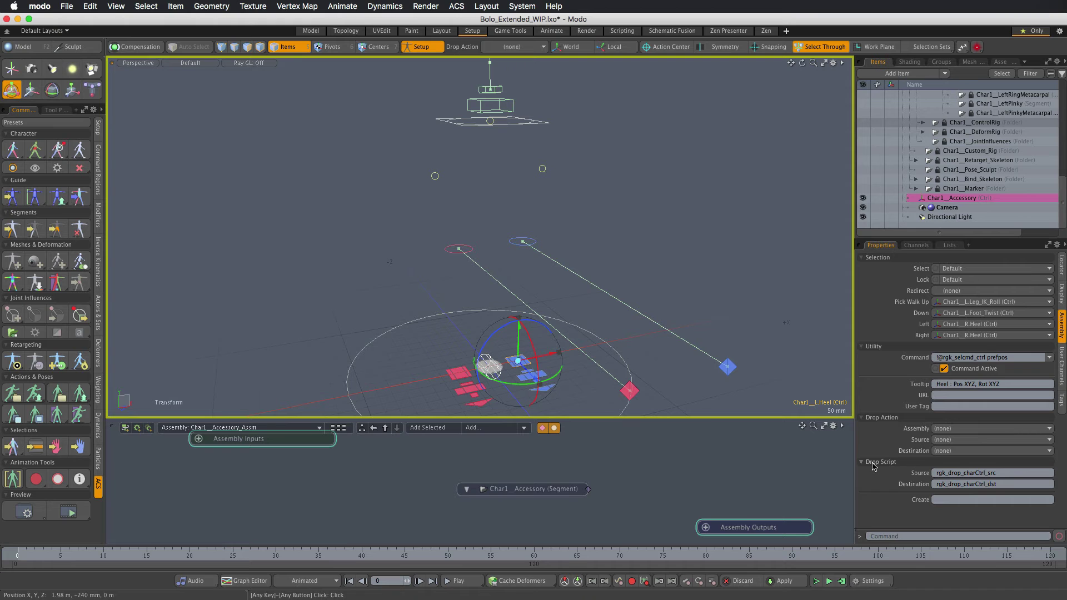
left_click(1003, 473)
key("Return")
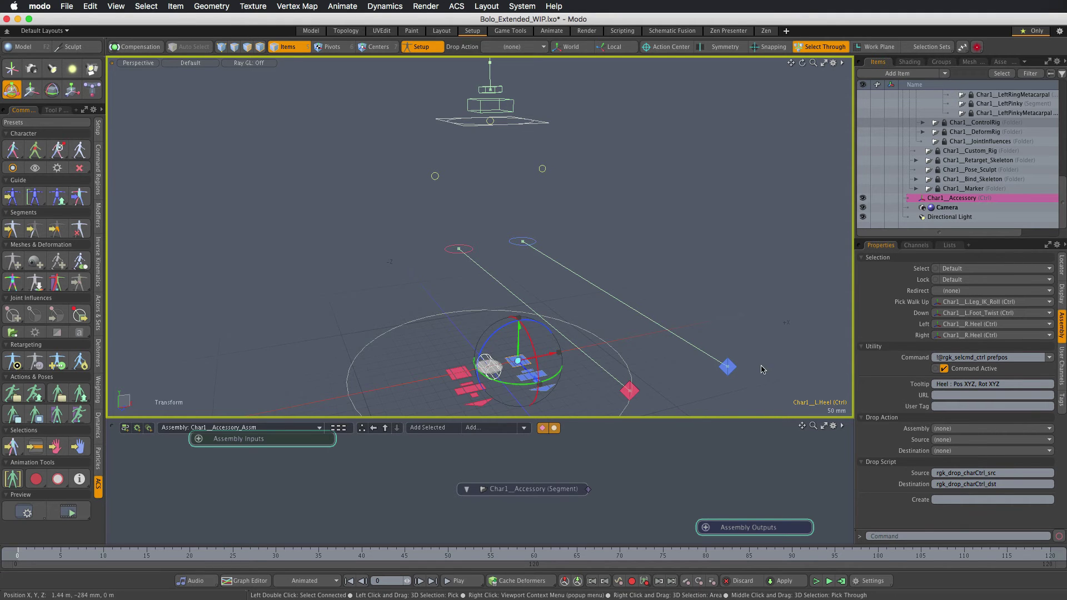
left_click(490, 359)
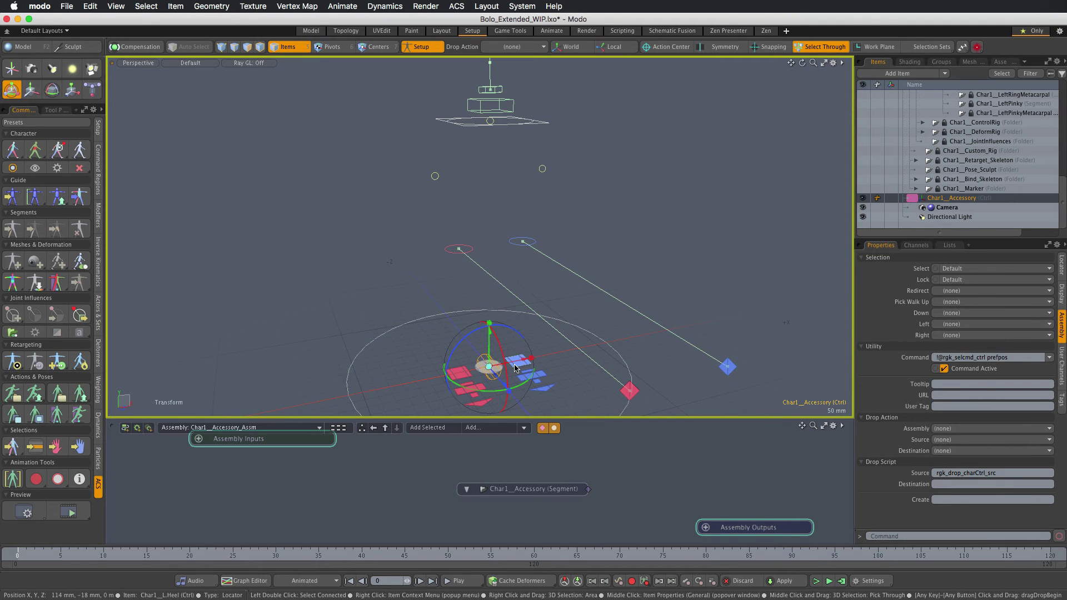
Paste the heel's Drop Script Destination rgk_drop_charCtrl_dst into the accessory control's field
left_click(516, 368)
left_click(944, 485)
key("ctrl+c")
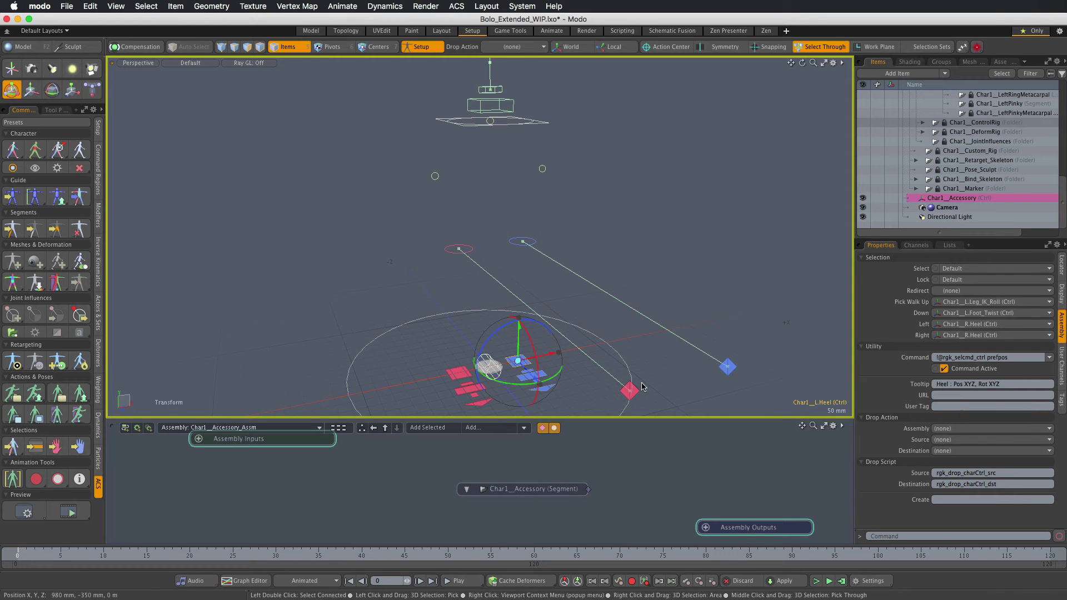
left_click(499, 379)
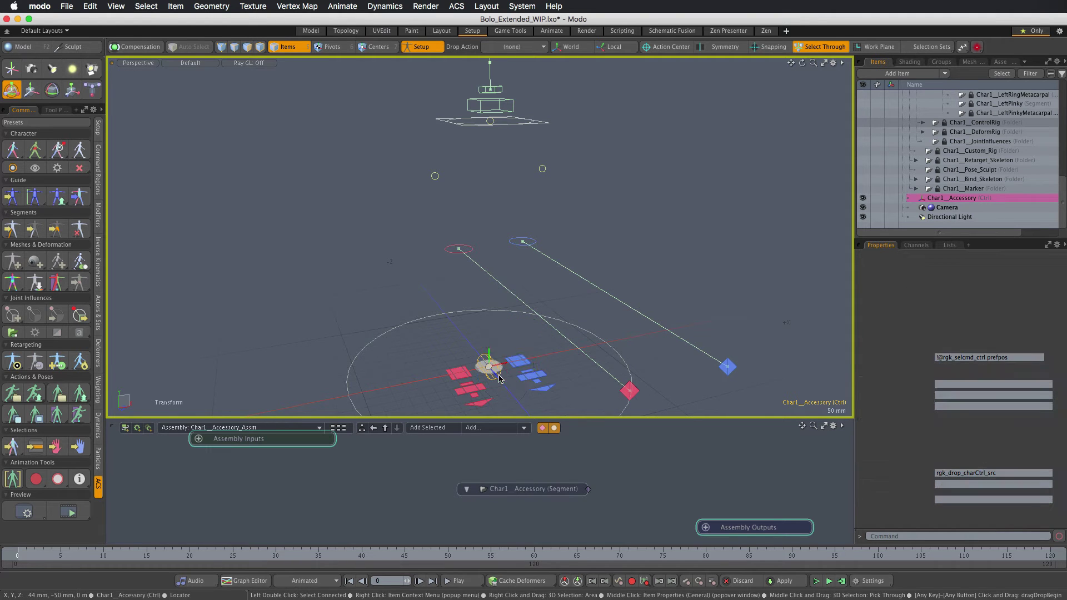
left_click(937, 484)
key("ctrl+v")
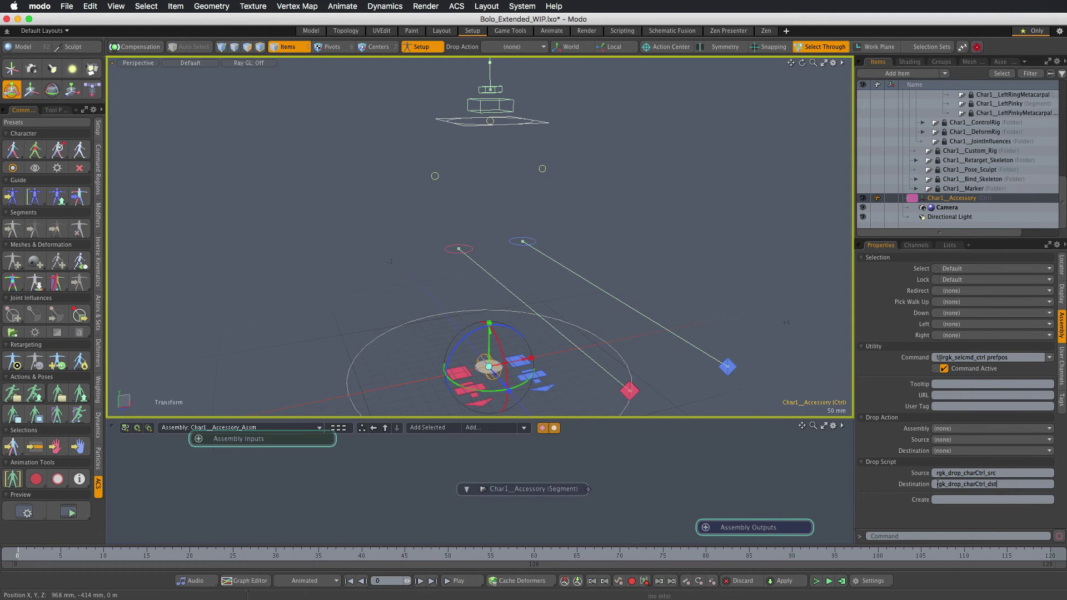
key("Return")
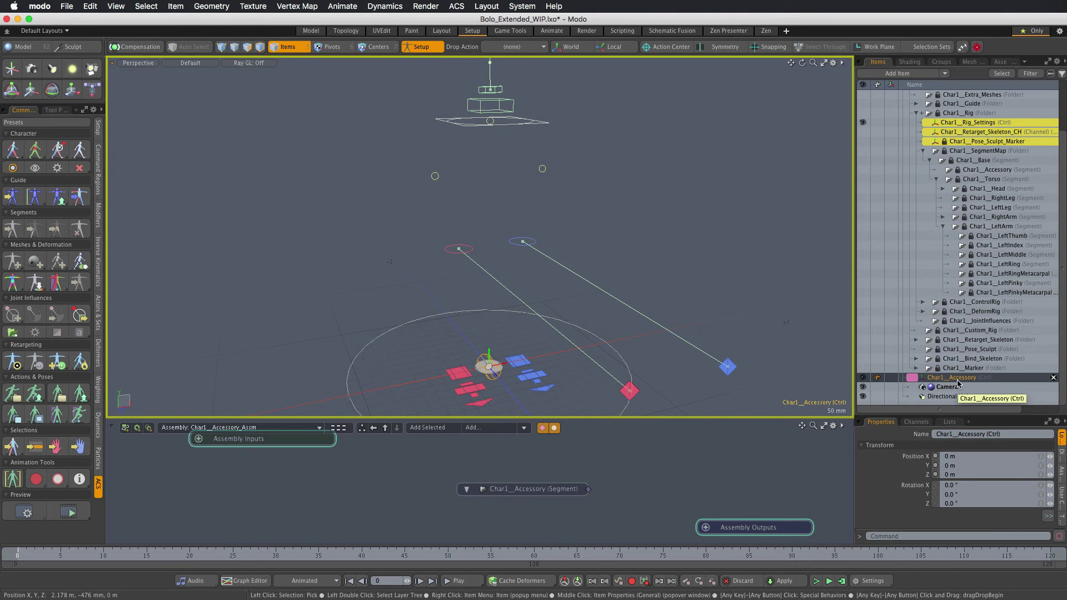
Group the accessory control with Ctrl+G and rename the group Char1__AccessoryRigging (Folder)
key("ctrl")
key("ctrl+g")
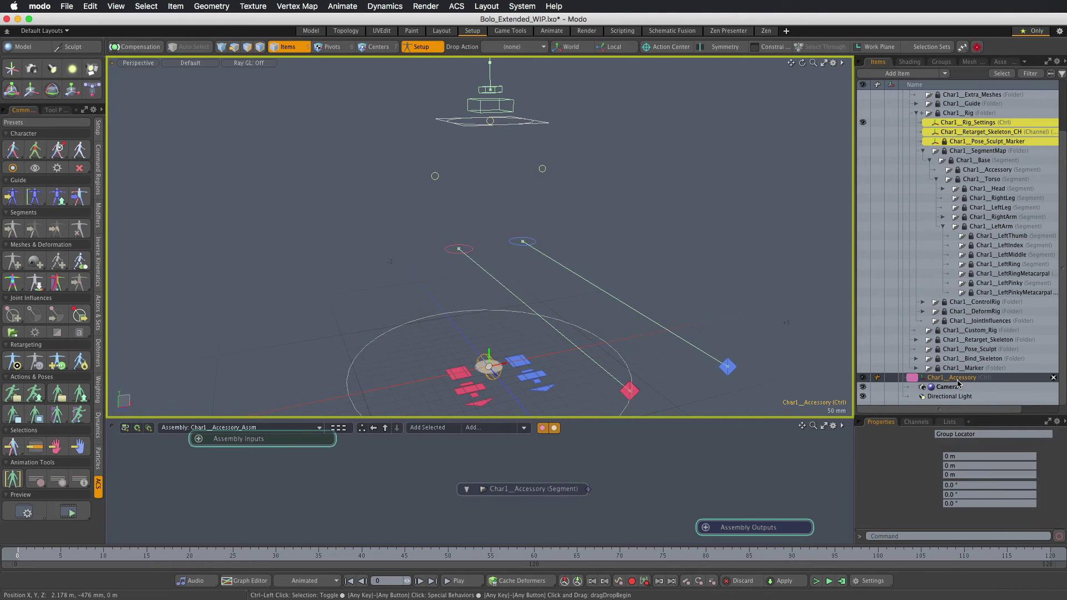
left_click(911, 378)
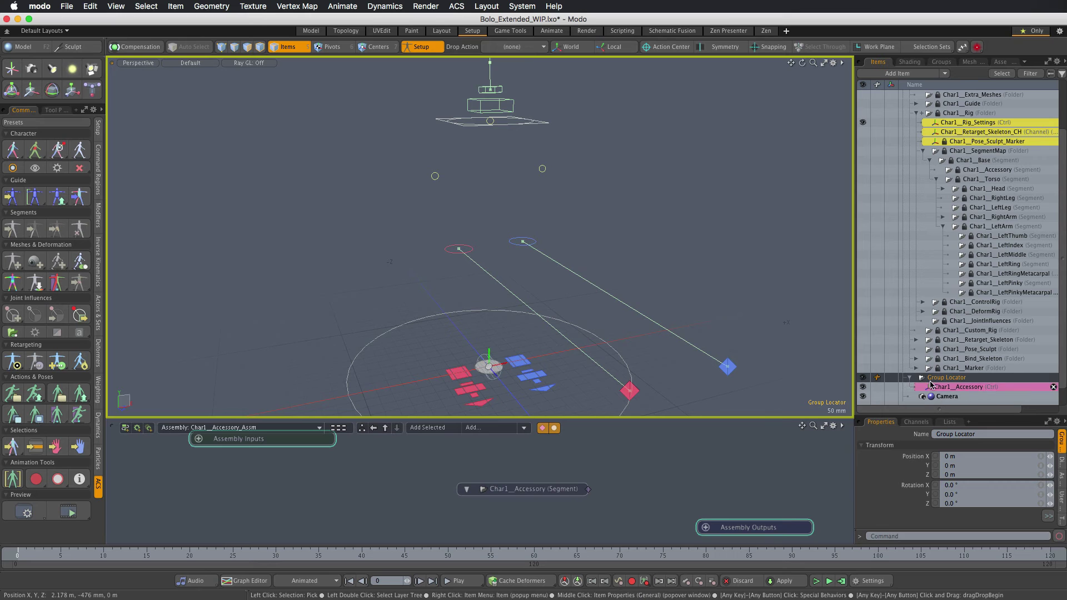
double_click(976, 378)
type("Char1__AccessoryRigging (Fo")
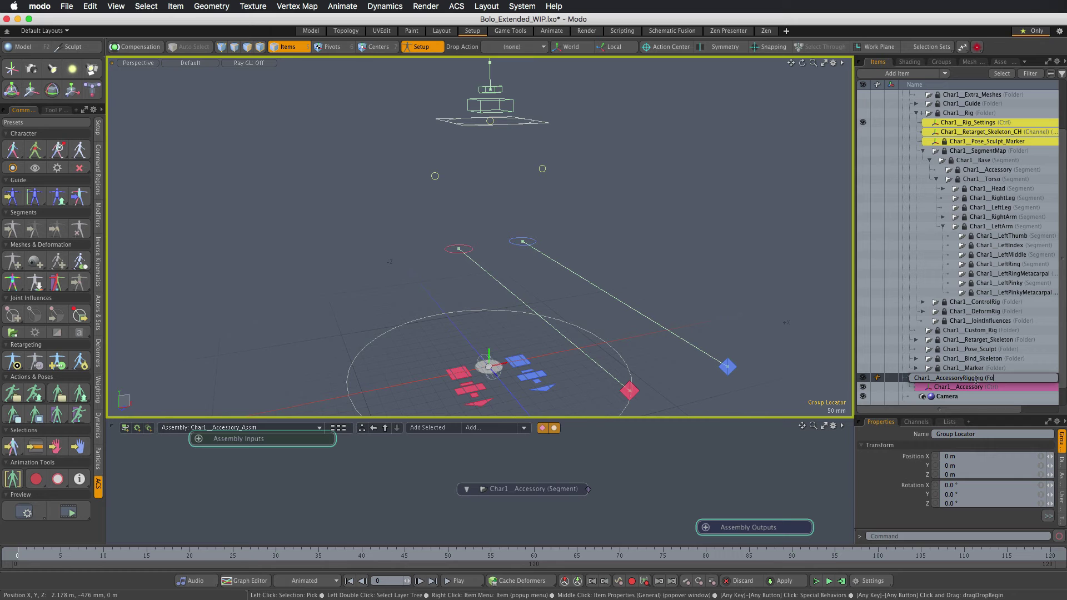
type("lder)")
key("Return")
scroll(945, 374, "down", 1)
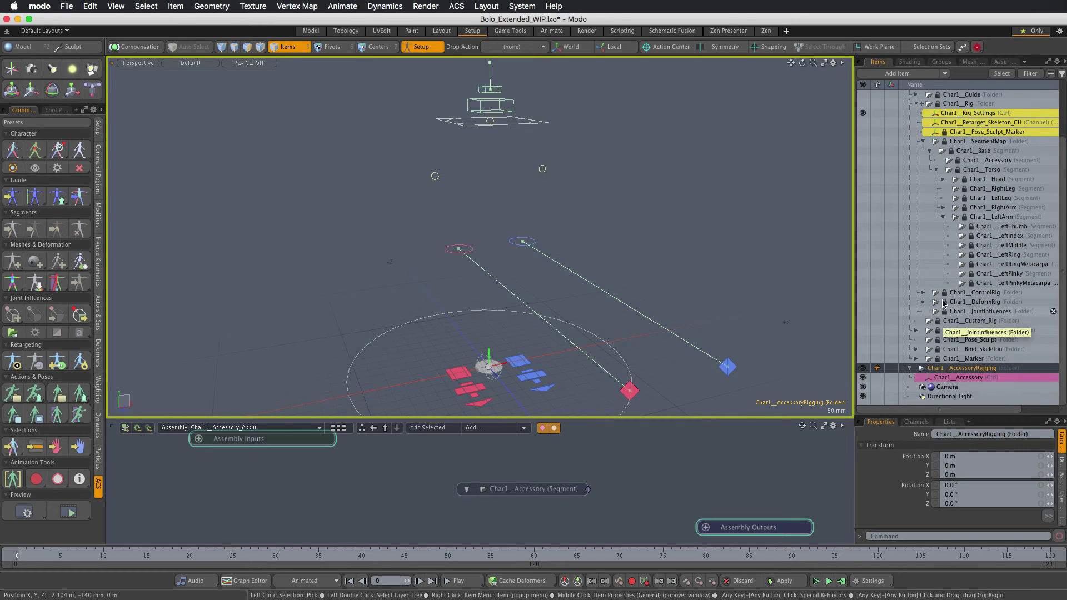
scroll(941, 278, "up", 4)
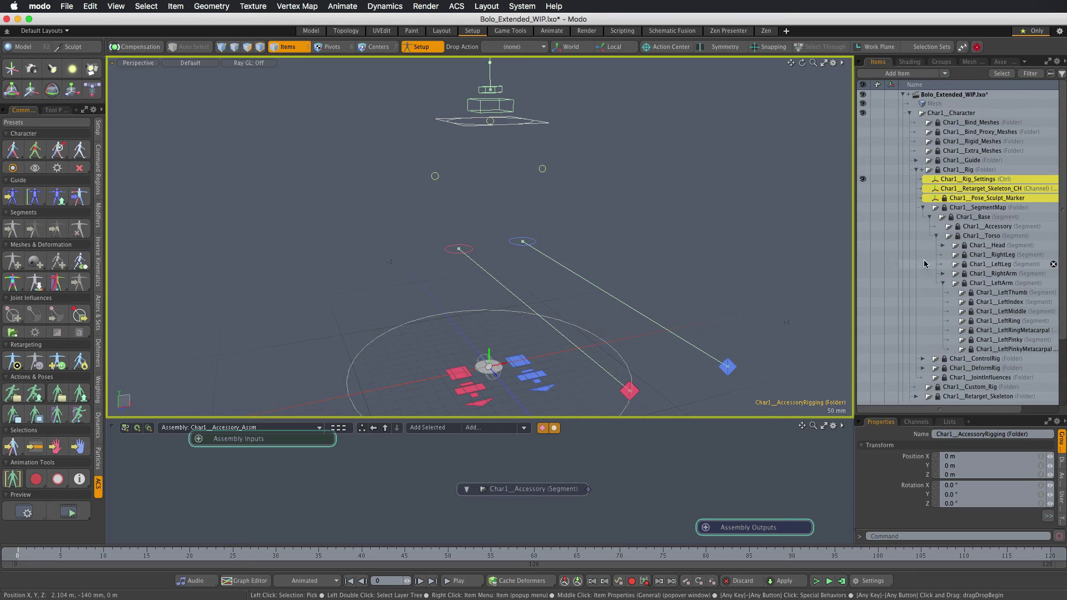
Parent AccessoryRigging under Char1__Custom_Rig, then drag it and the control into the assembly graph
left_click(922, 208)
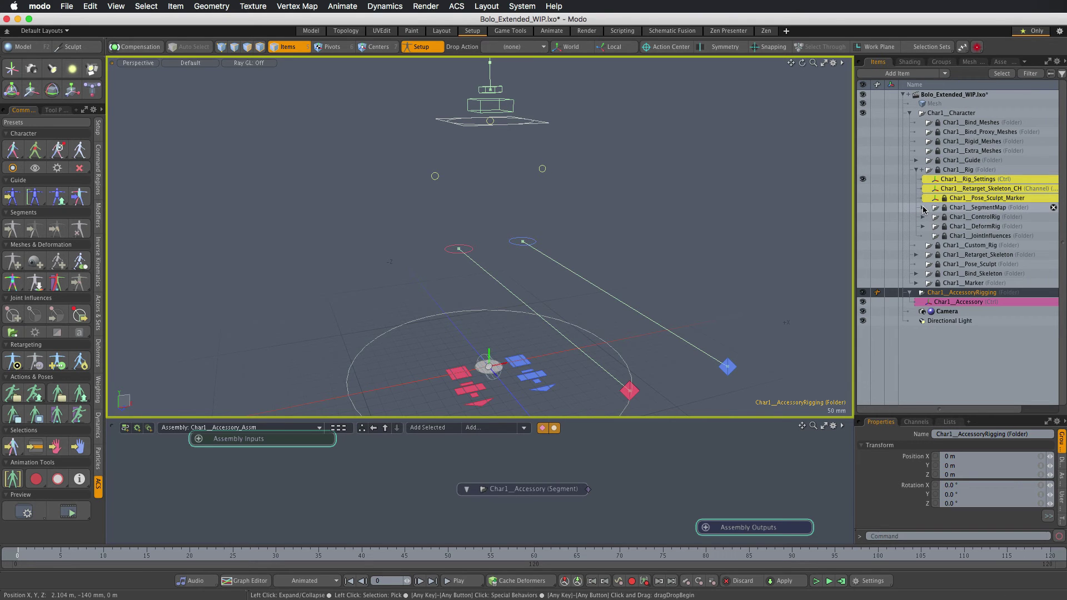
left_click(916, 170)
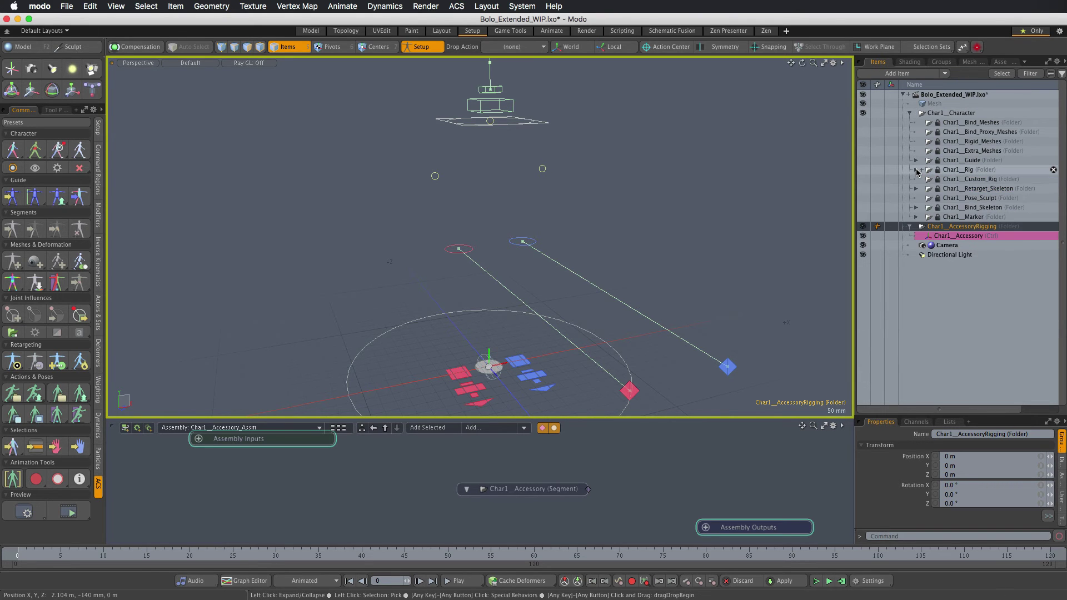
left_click(969, 180)
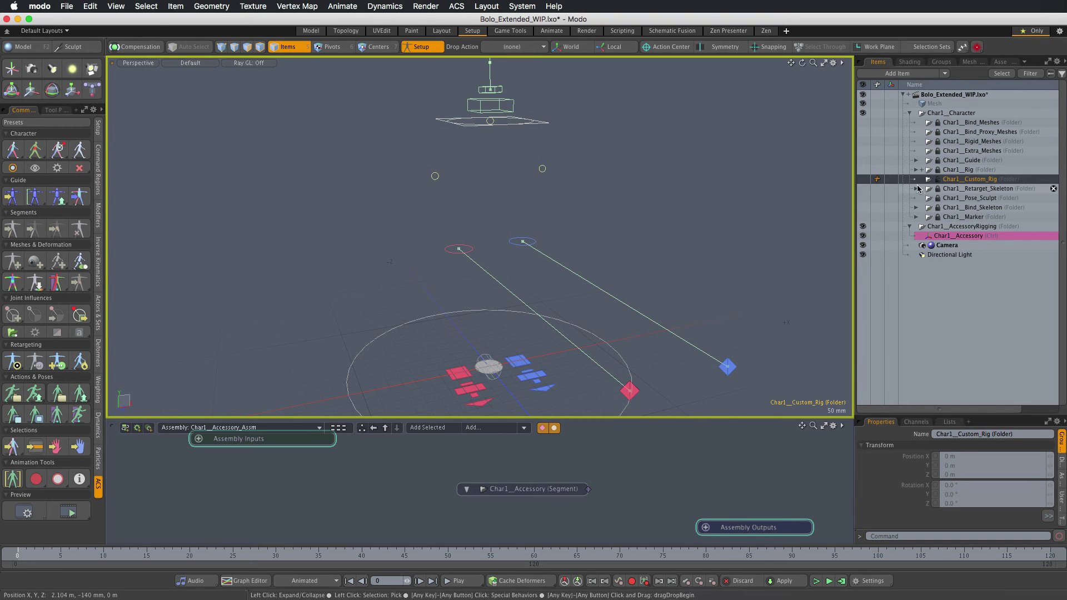
left_click(961, 228)
left_click_drag(961, 231, 979, 181)
left_click_drag(978, 182, 978, 182)
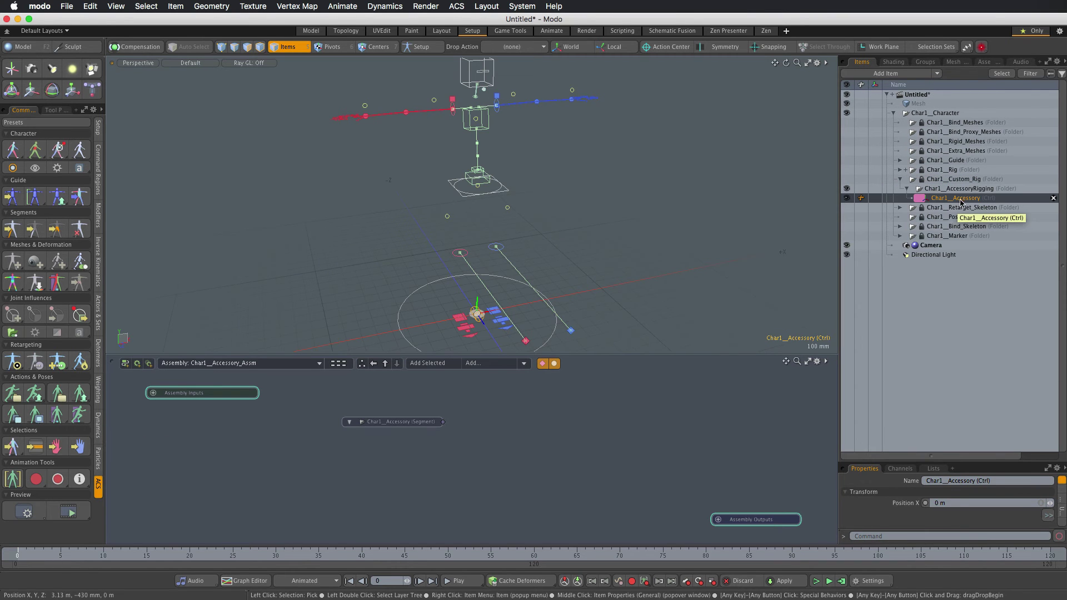
left_click(969, 189, "shift")
left_click_drag(971, 192, 419, 443)
Drop the items into the assembly graph and undo an accidental move of the rig
left_click(413, 294)
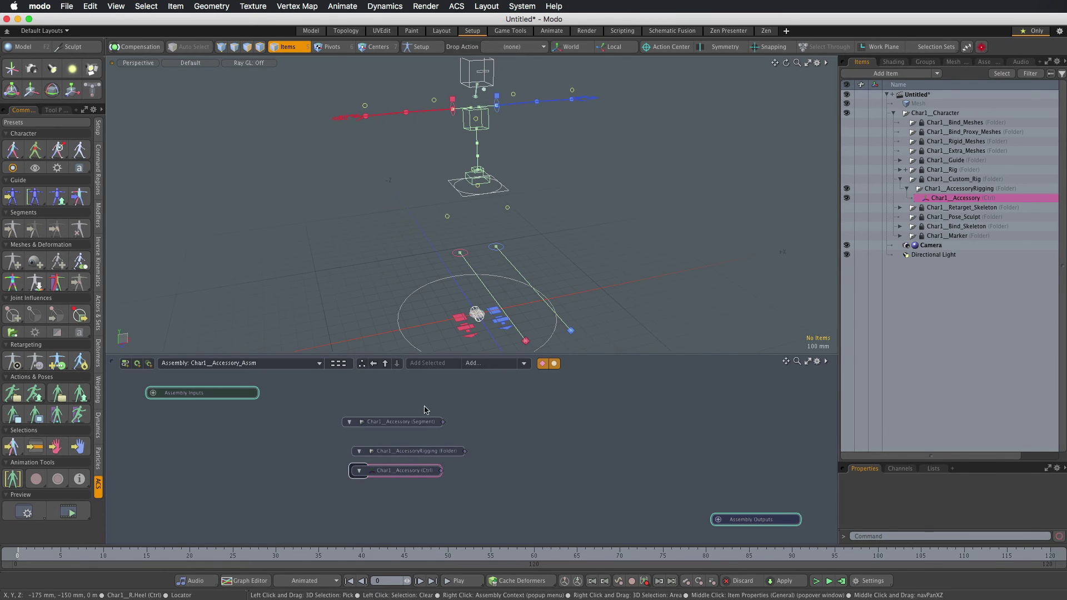
left_click(479, 315)
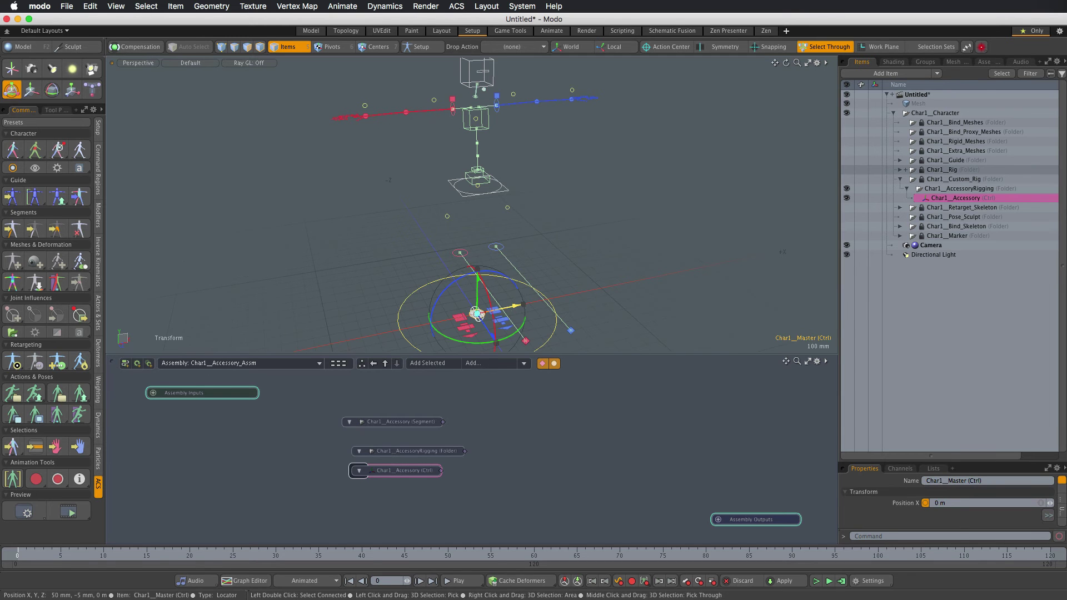
left_click_drag(484, 316, 476, 315)
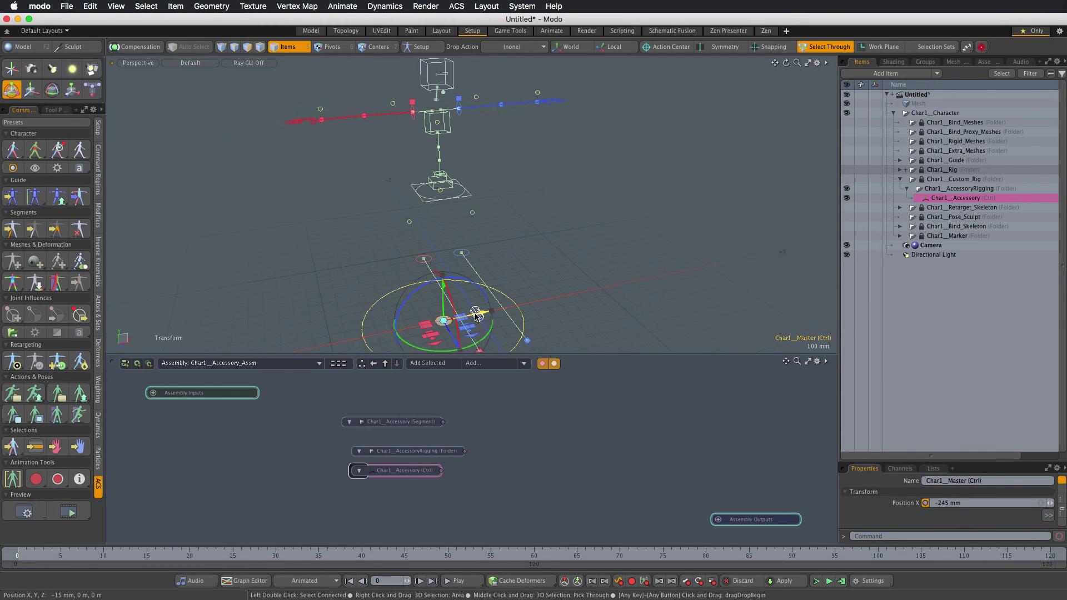
key("super+z")
left_click(408, 279)
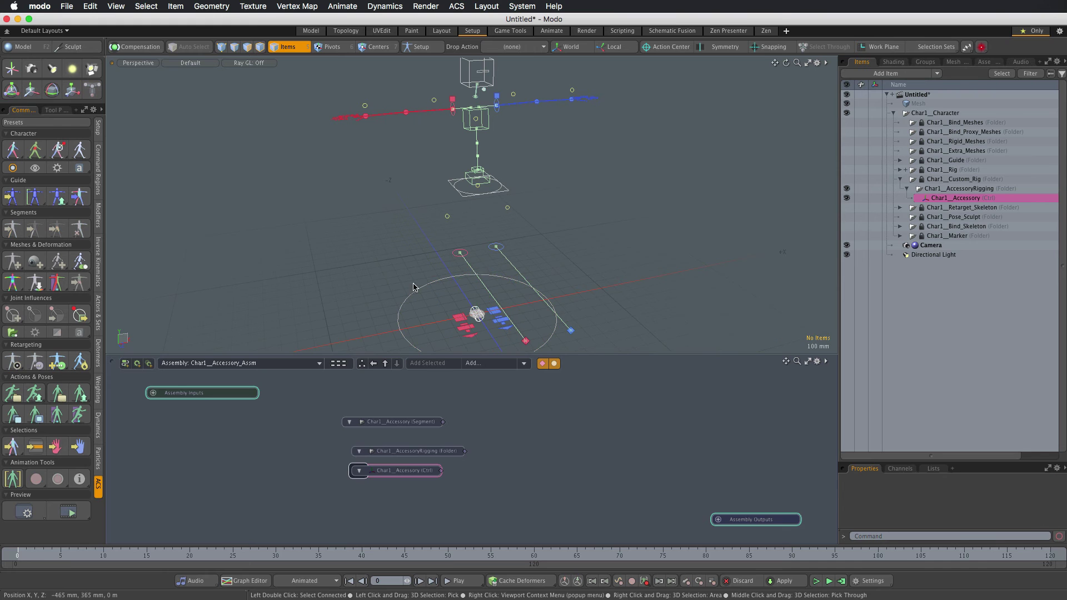
Turn on Setup mode with the accessory and master controls selected and show the Modifiers tools
scroll(467, 316, "up", 5)
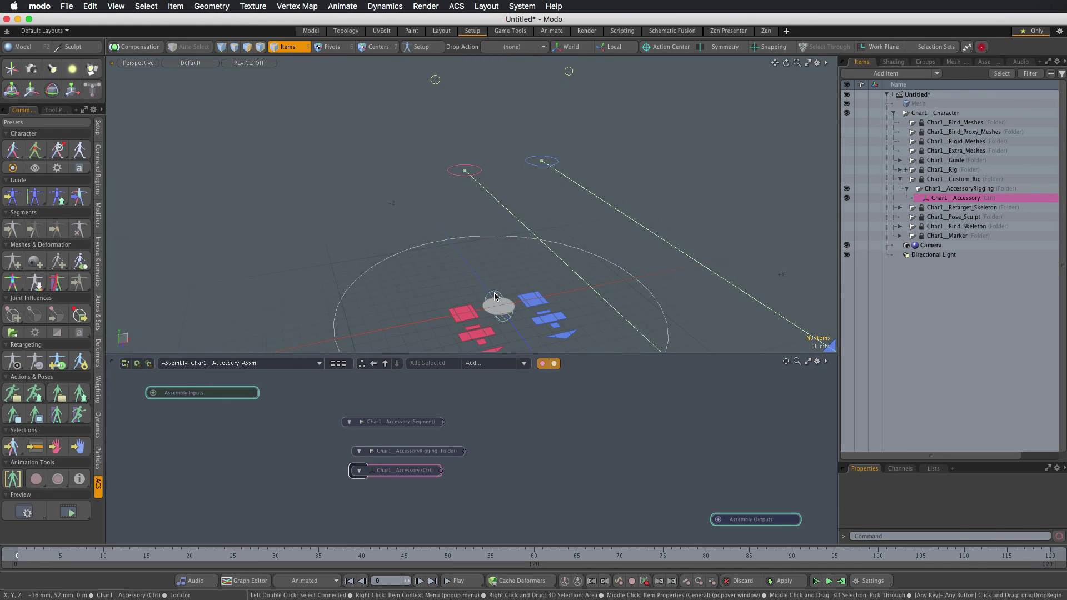
left_click(496, 296)
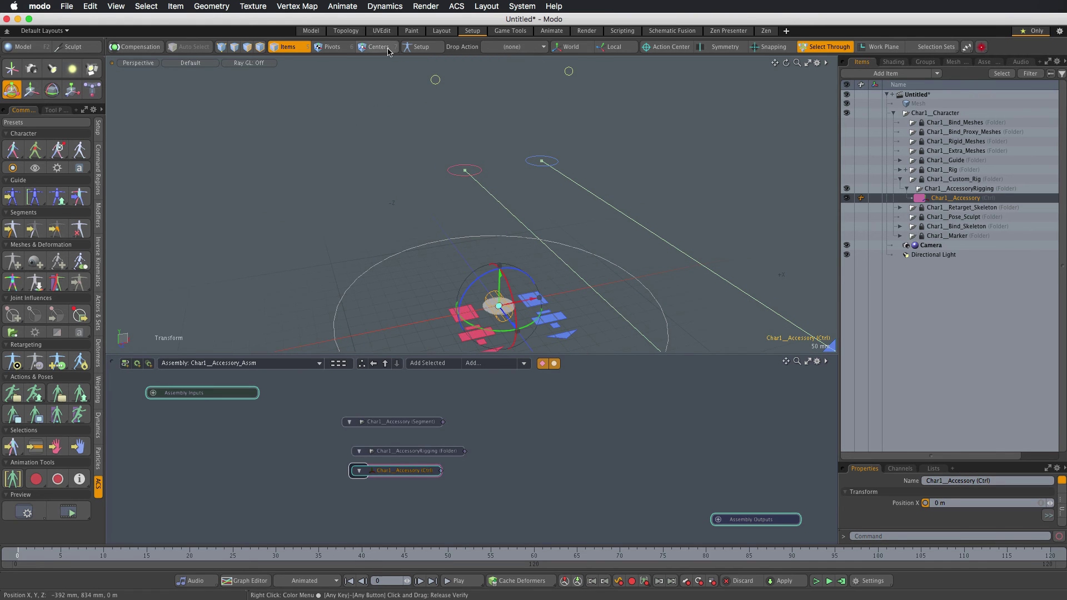
left_click(420, 47)
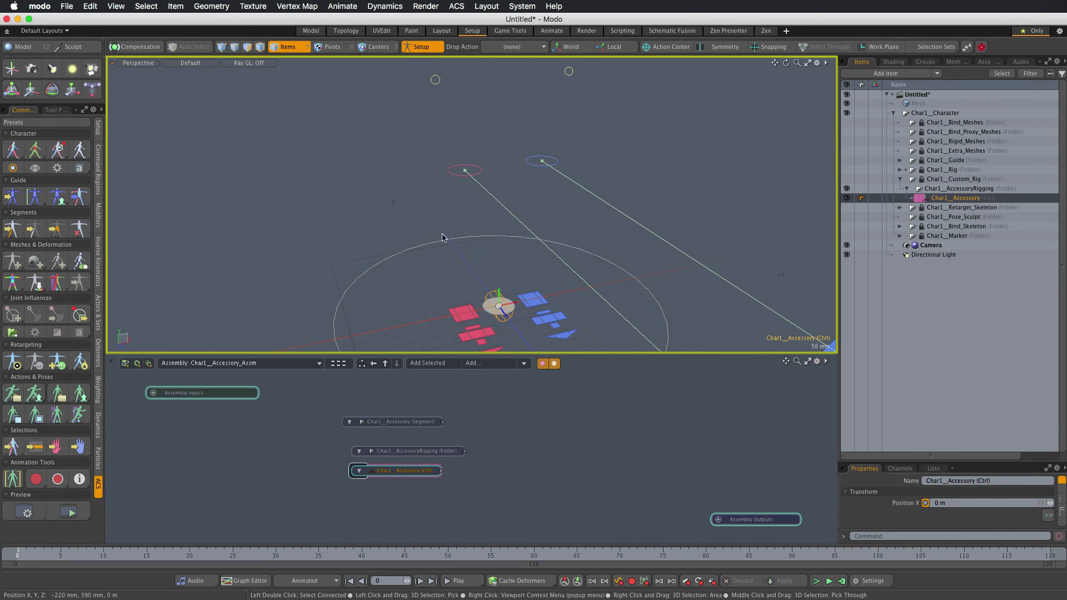
left_click(484, 310, "shift")
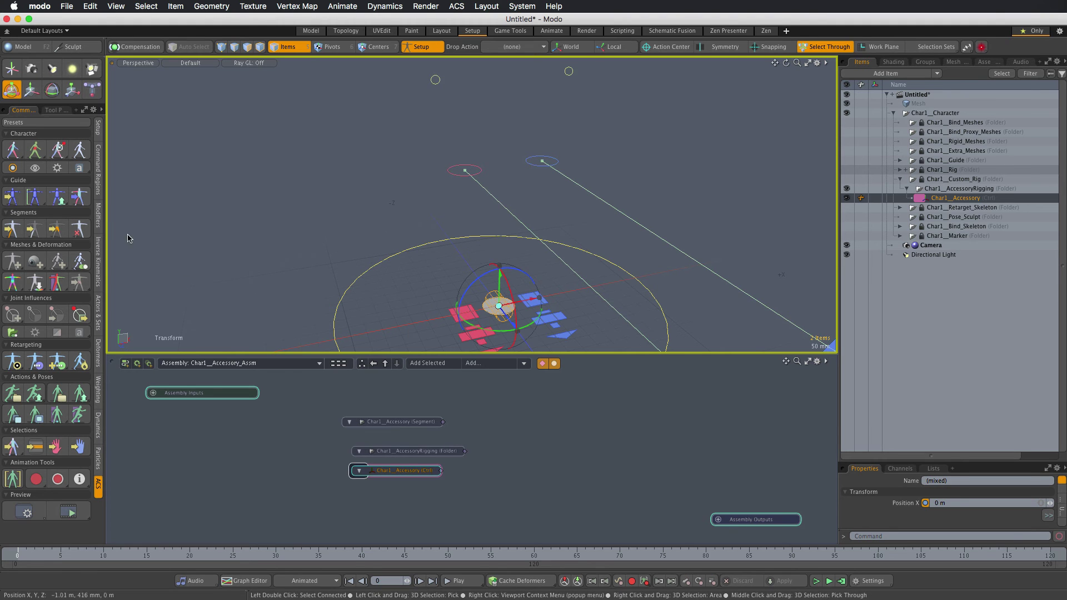
left_click(98, 215)
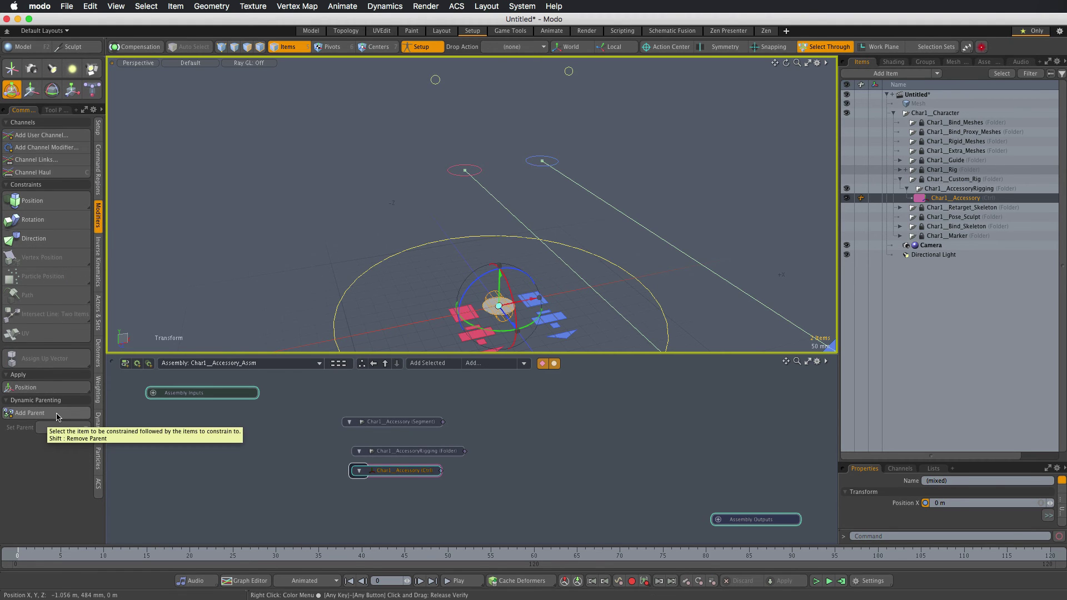
Add the master control as the accessory's dynamic parent and move the Char1__Accessory (Ctrl) node right
left_click(53, 416)
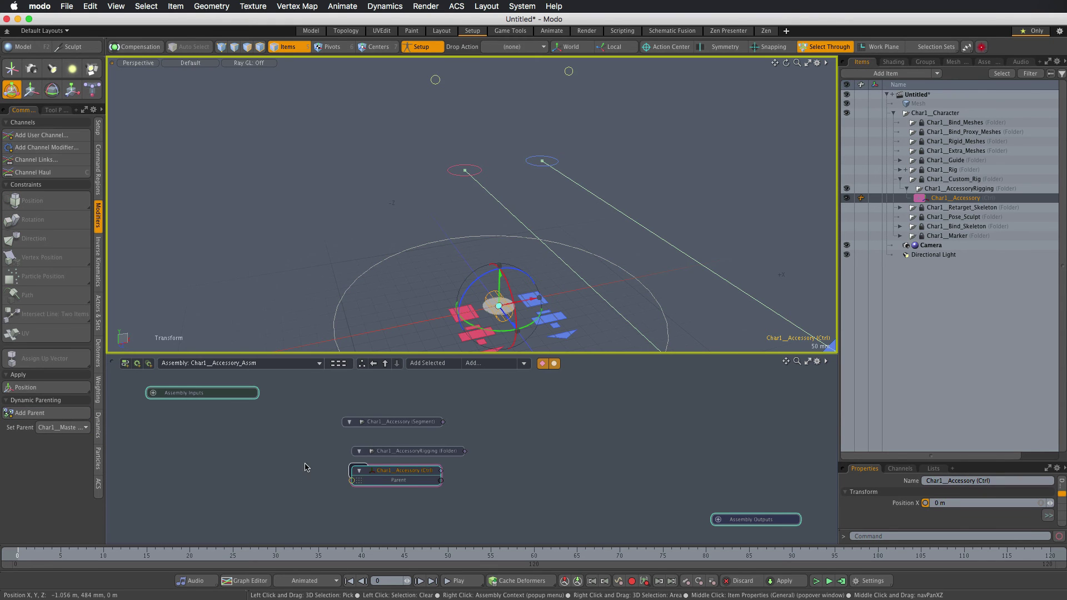
left_click_drag(401, 482, 537, 491)
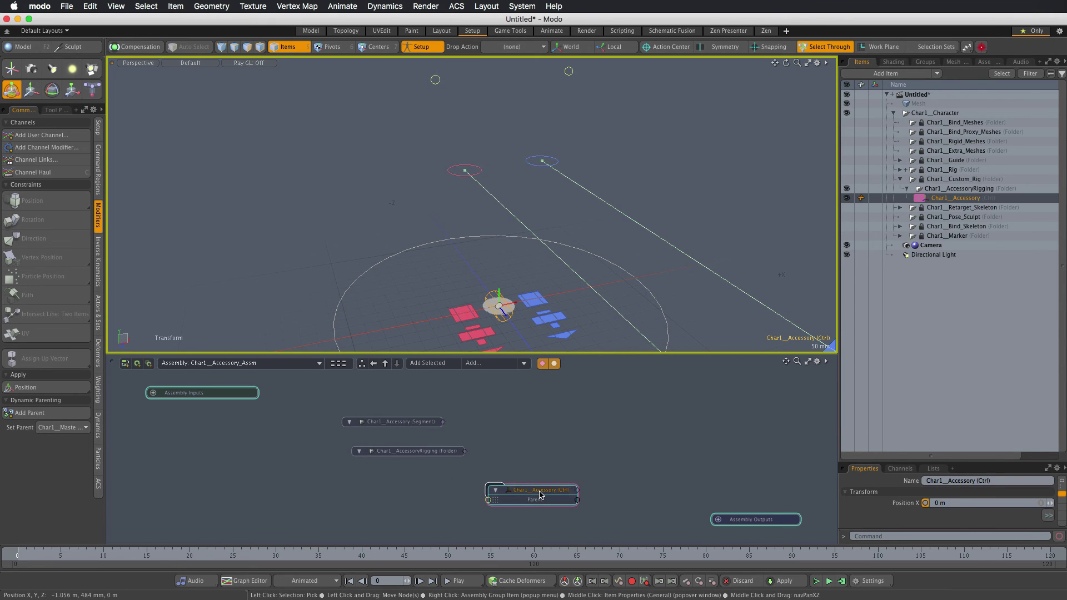
scroll(538, 495, "up", 2)
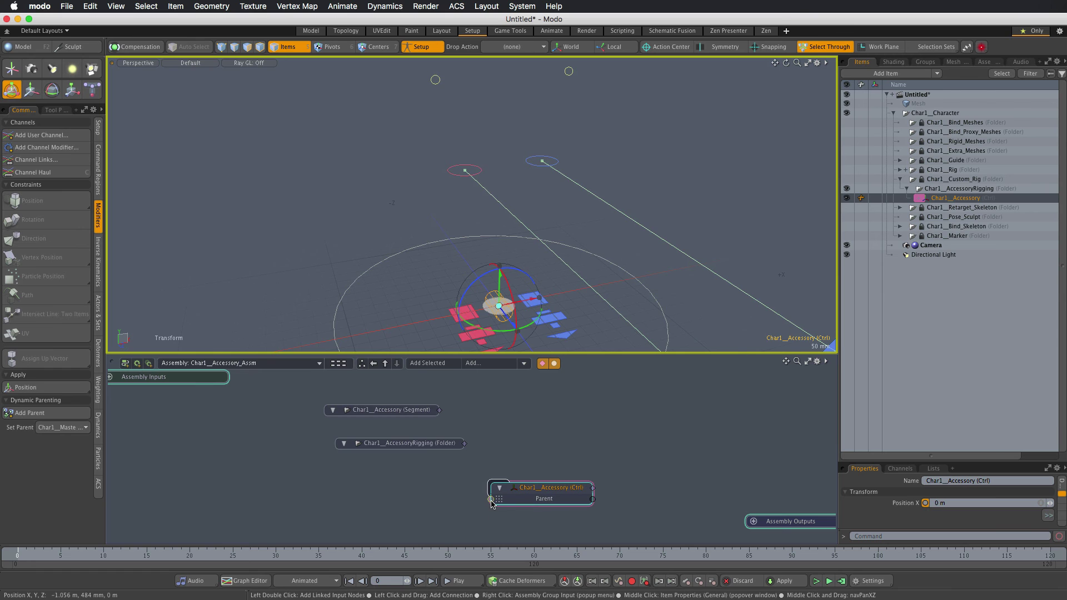
Add the Dynamic Parent, Matrix Compose and master control nodes feeding the accessory's Parent input
double_click(491, 503)
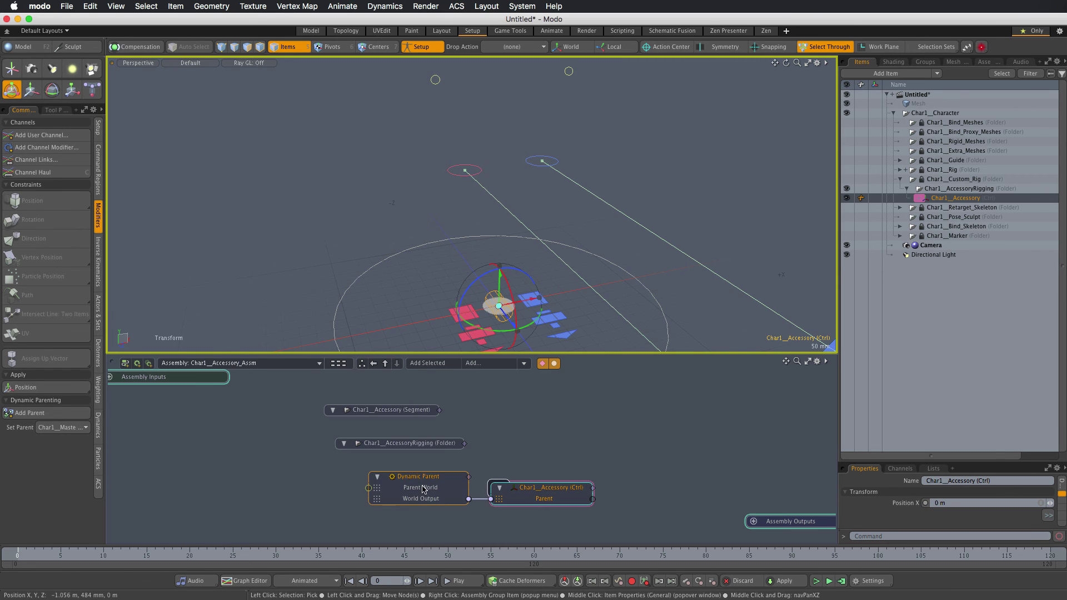
double_click(357, 487)
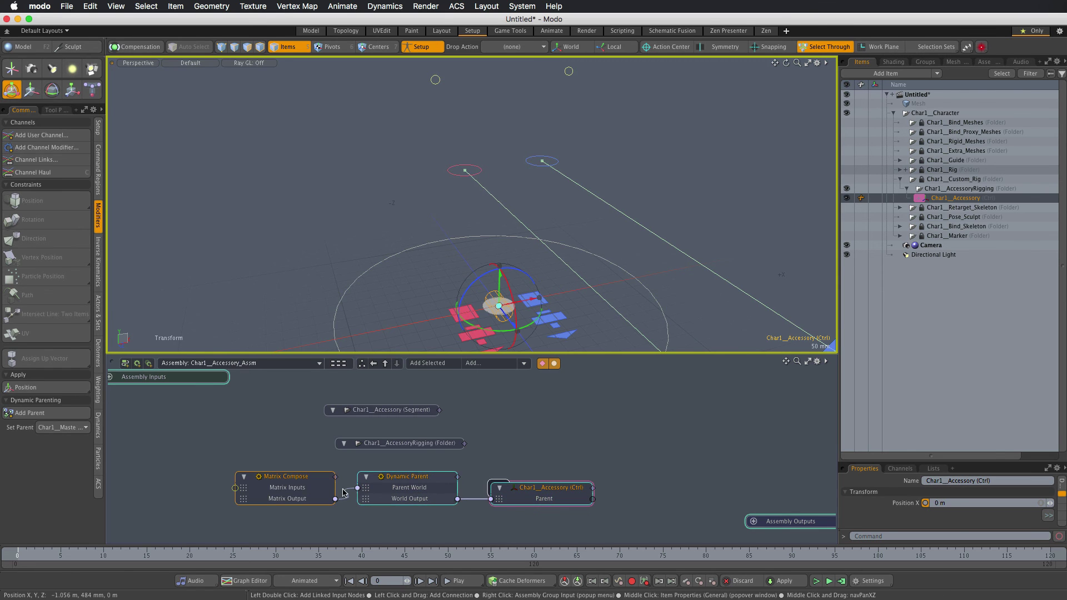
left_click_drag(276, 466, 419, 471, "alt")
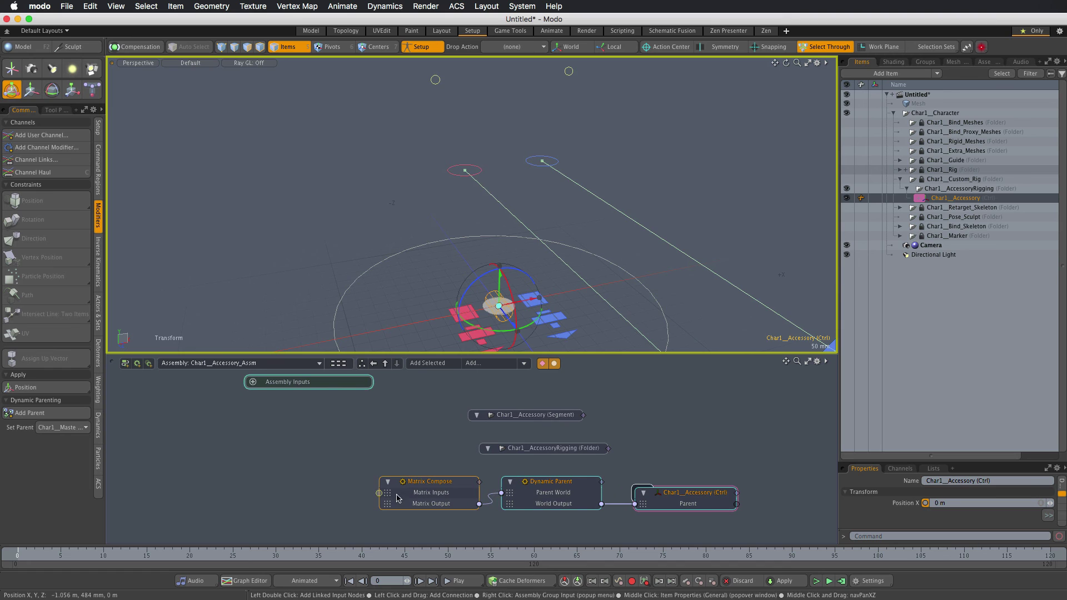
double_click(378, 496)
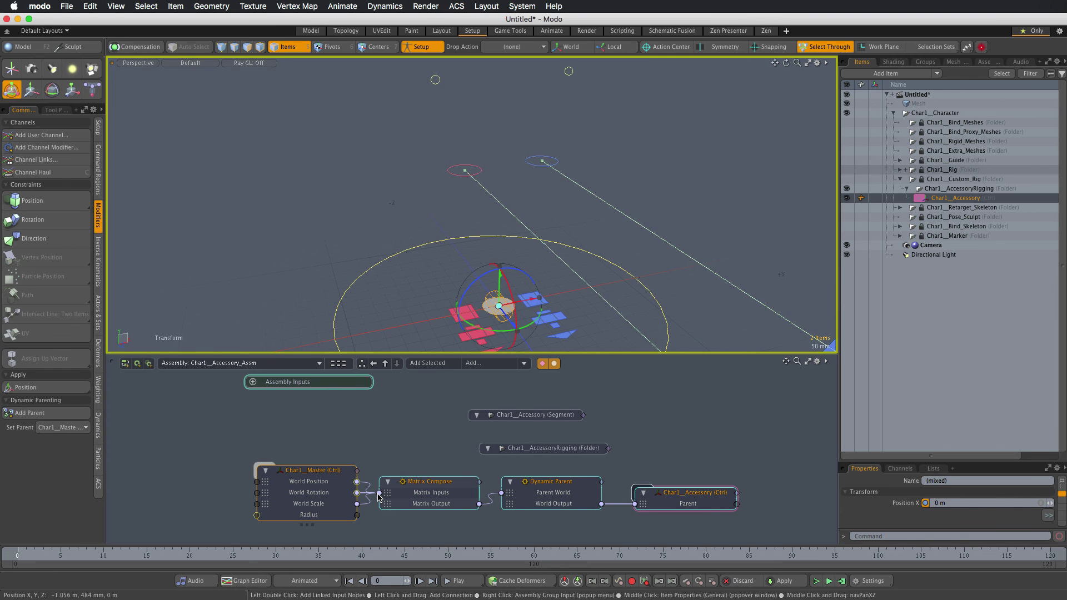
left_click(310, 458)
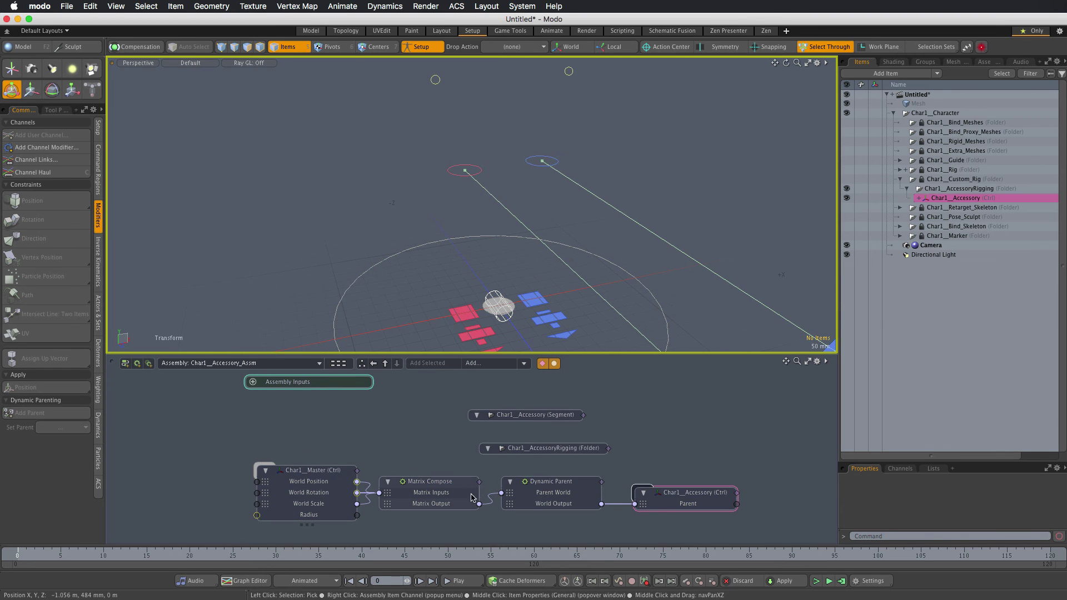
left_click(304, 474)
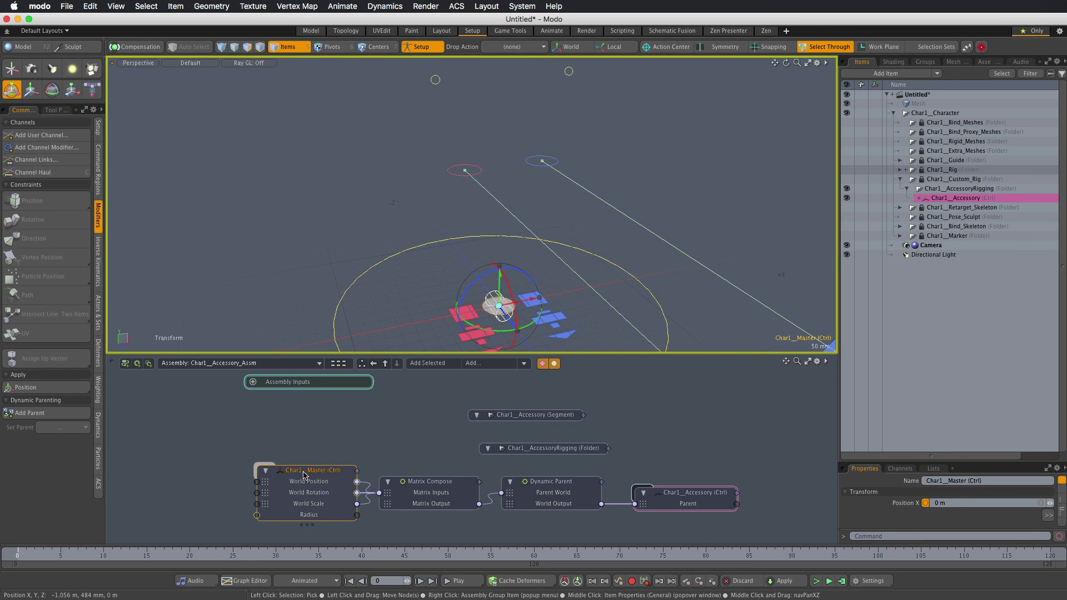
scroll(320, 508, "up", 5)
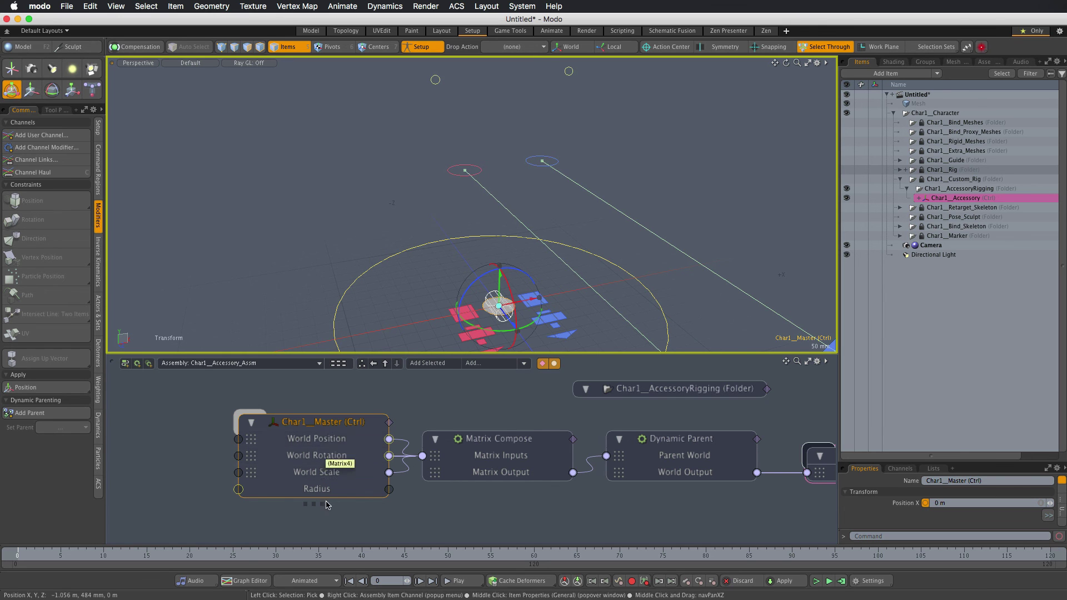
Fit the graph in view and apply Expose Output Relationships to the Char1__Master (Ctrl) node
left_click_drag(343, 487, 295, 467, "ctrl+alt")
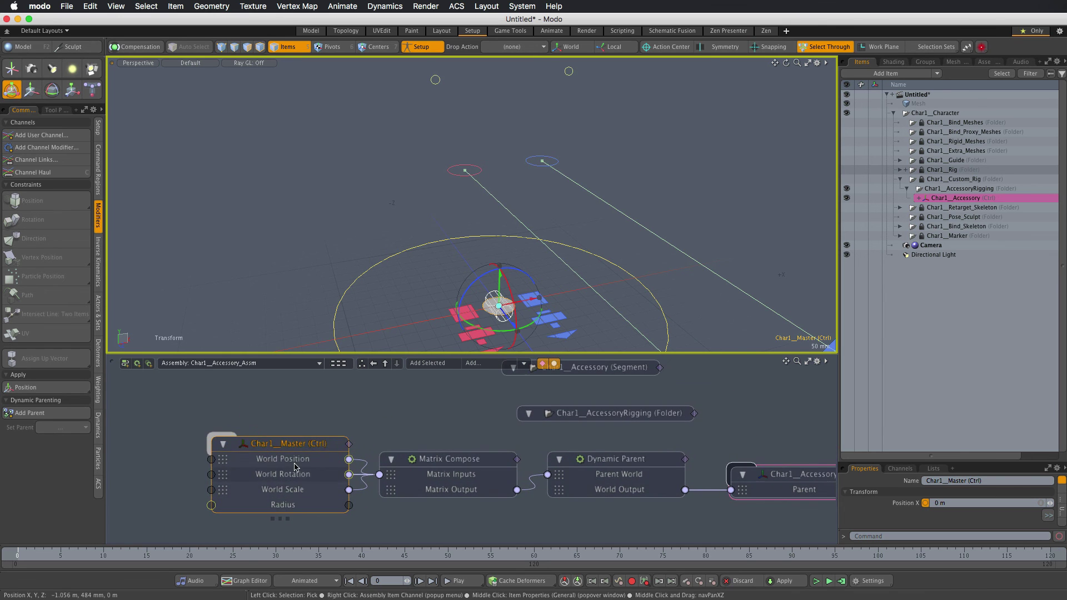
left_click(304, 446, "ctrl")
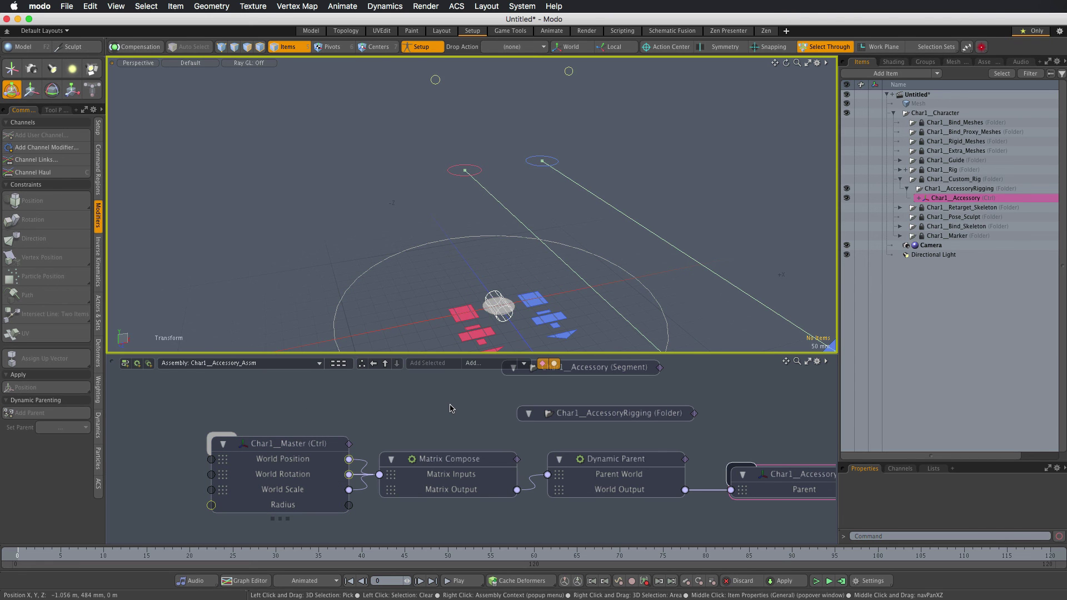
key("a")
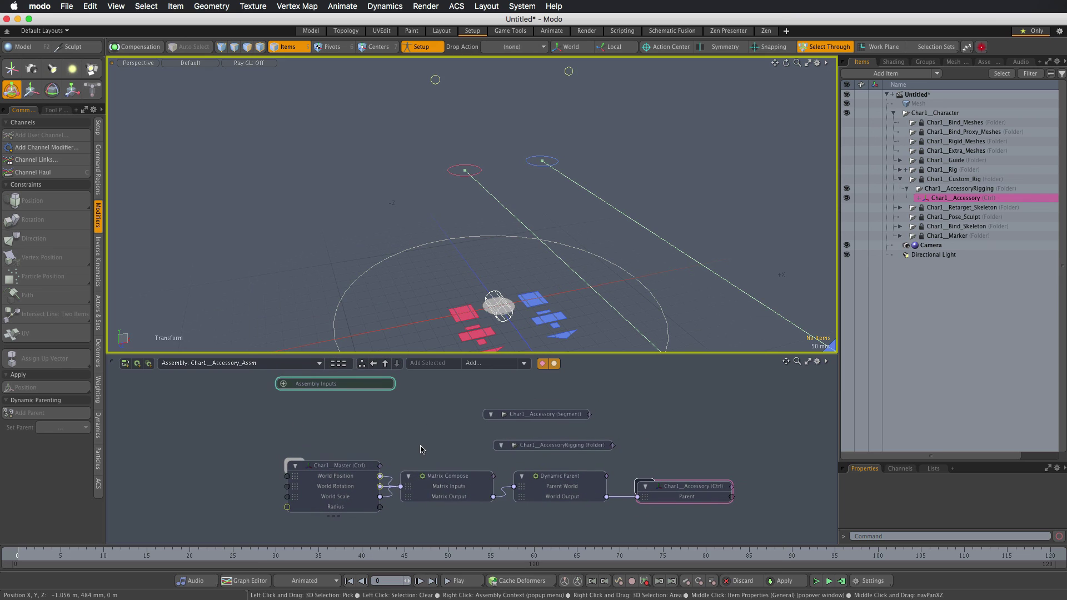
left_click(334, 470)
left_click(382, 455)
left_click(345, 467)
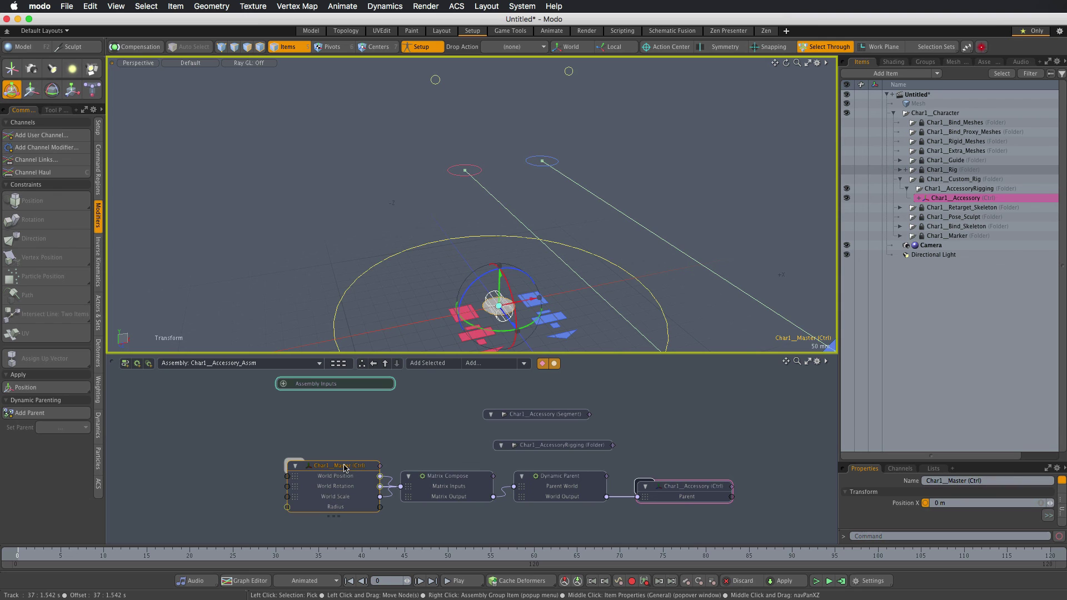
right_click(329, 468)
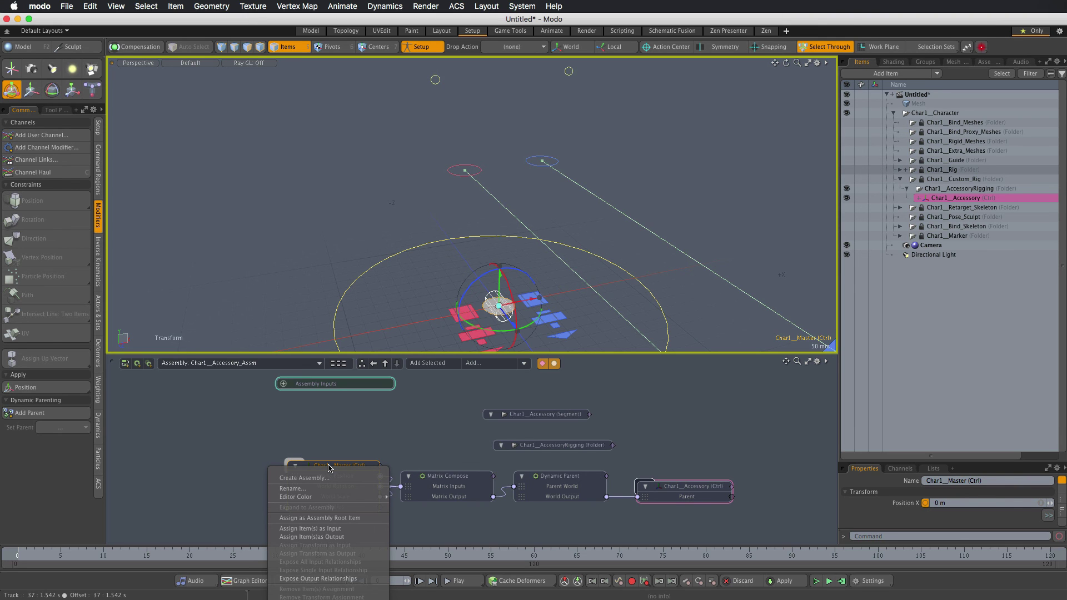
left_click(342, 578)
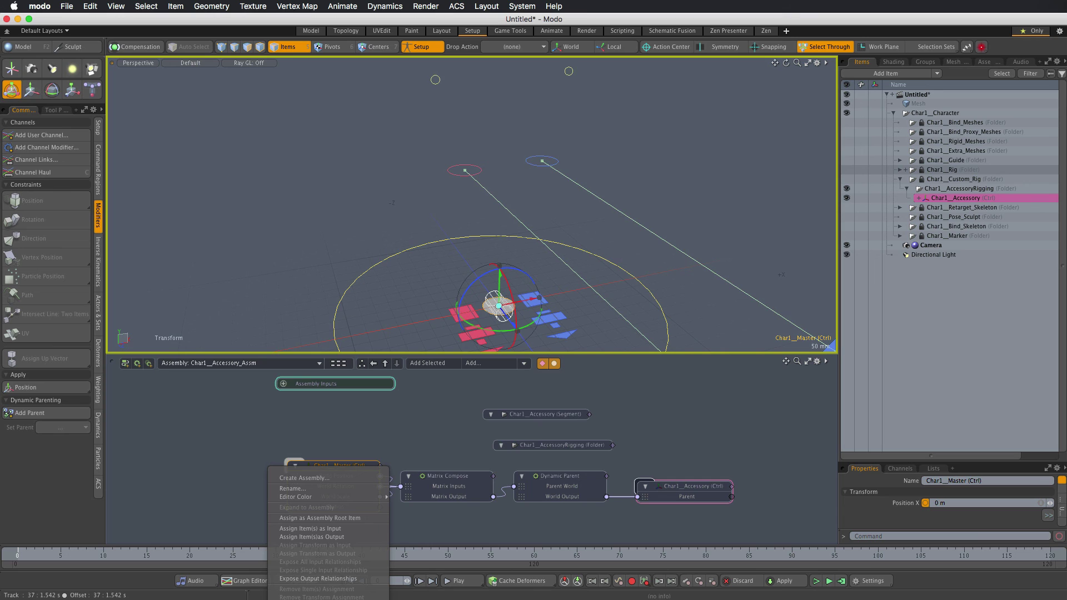